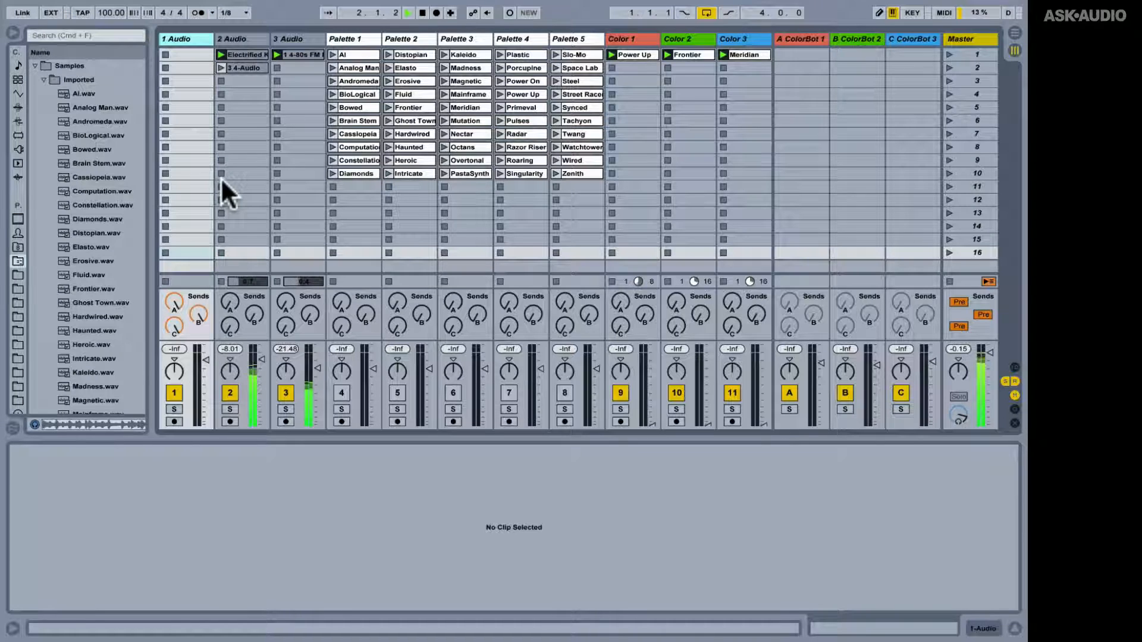
- Sweep the ColorBot sends on the 2 Audio track during playback to audition the effects
{"action": "left_click", "coordinate": [231, 302]}
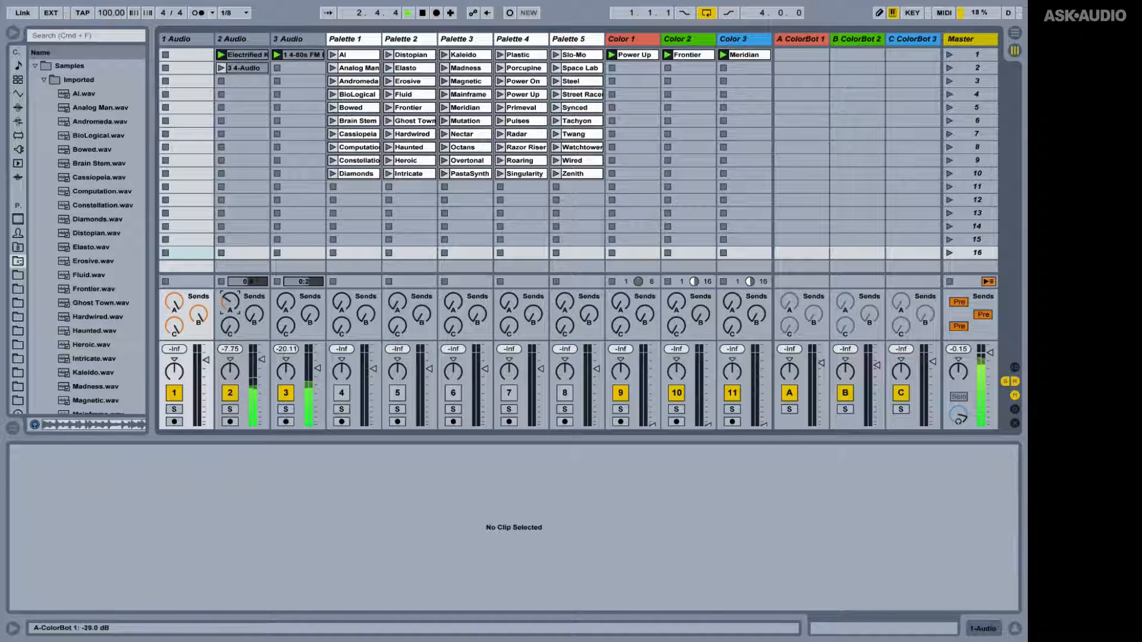
{"action": "left_click_drag", "start_coordinate": [230, 301], "coordinate": [230, 331]}
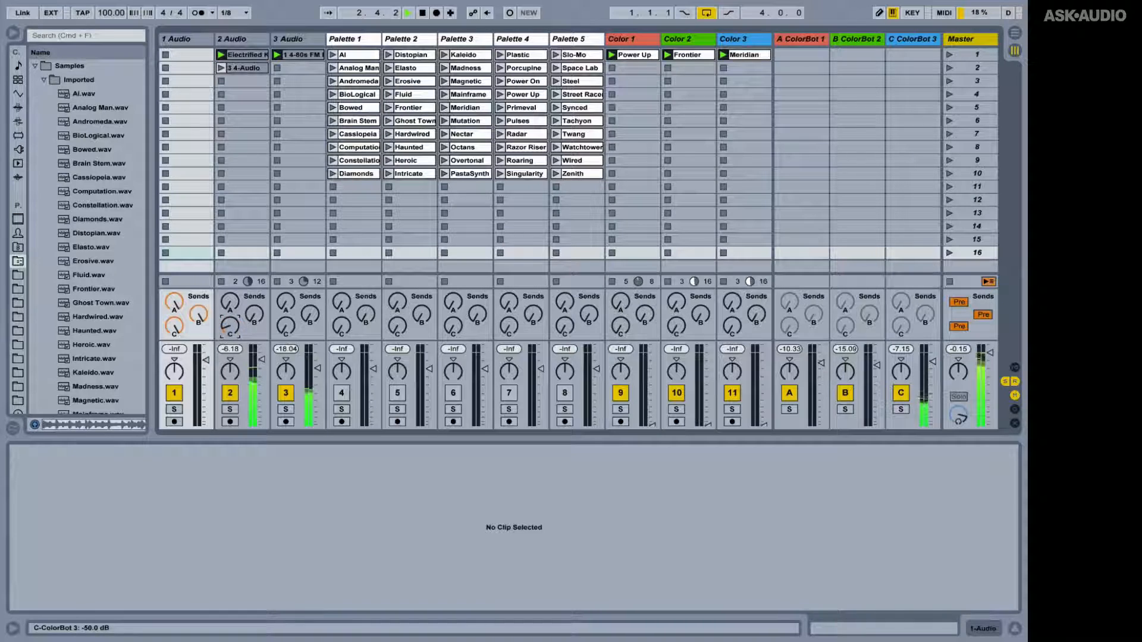
{"action": "left_click", "coordinate": [230, 301]}
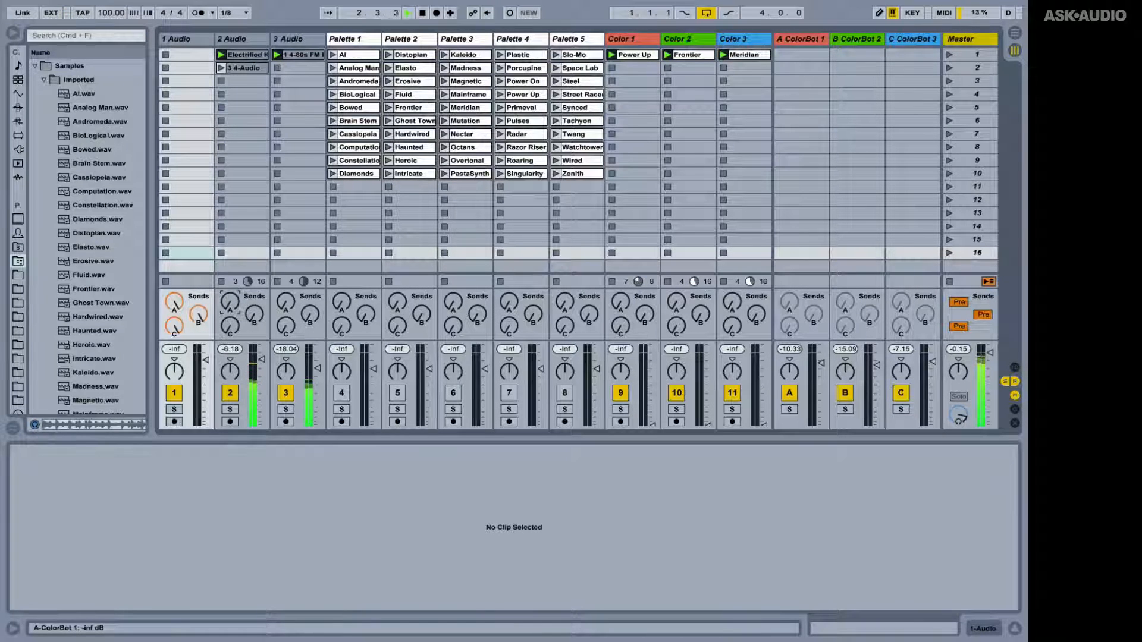
{"action": "mouse_move", "coordinate": [230, 301]}
{"action": "left_mouse_down"}
{"action": "mouse_move", "coordinate": [229, 267]}
{"action": "mouse_move", "coordinate": [231, 309]}
{"action": "mouse_move", "coordinate": [230, 294]}
{"action": "left_mouse_up"}
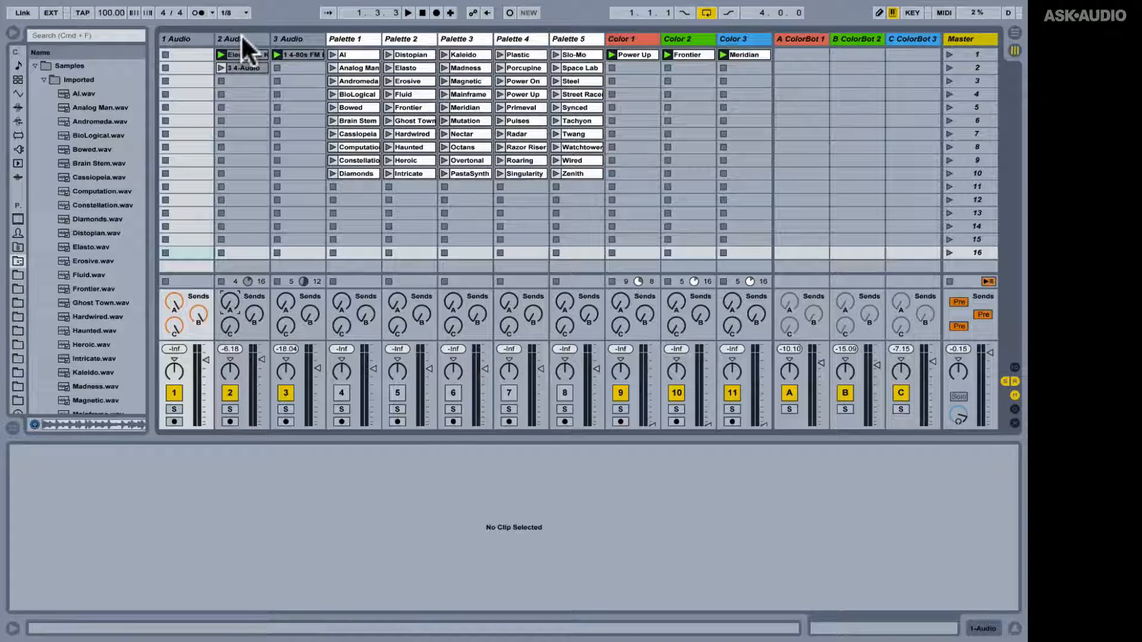
- Start playback, load the Nectar clip into the first Color 1 slot and raise send A on 2 Audio
{"action": "key", "text": "space"}
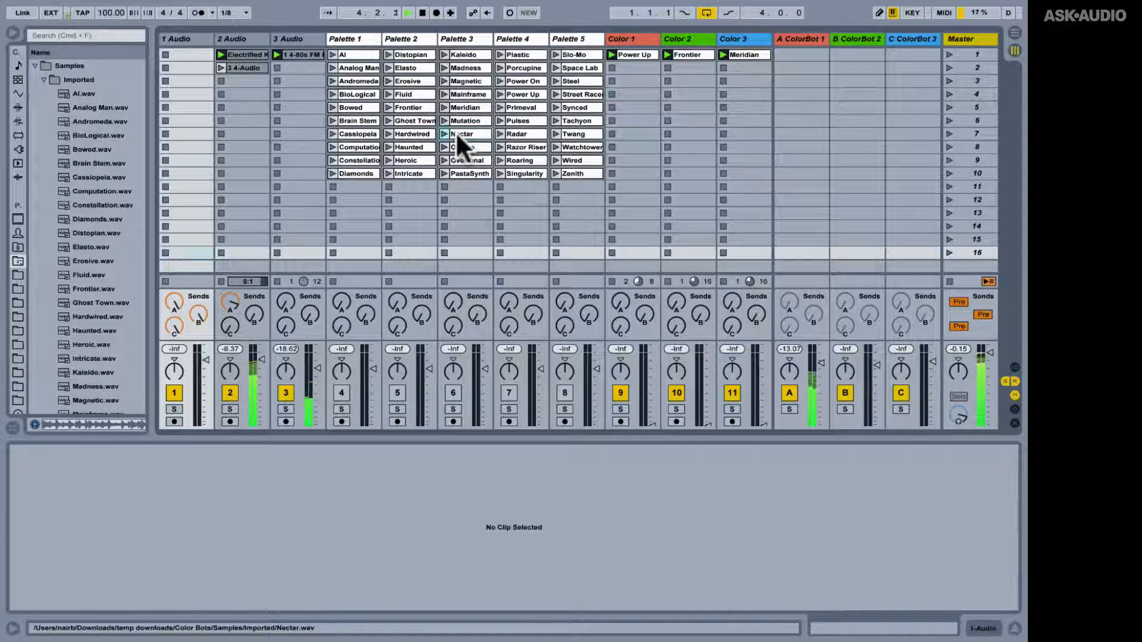
{"action": "left_click_drag", "start_coordinate": [455, 131], "coordinate": [630, 54]}
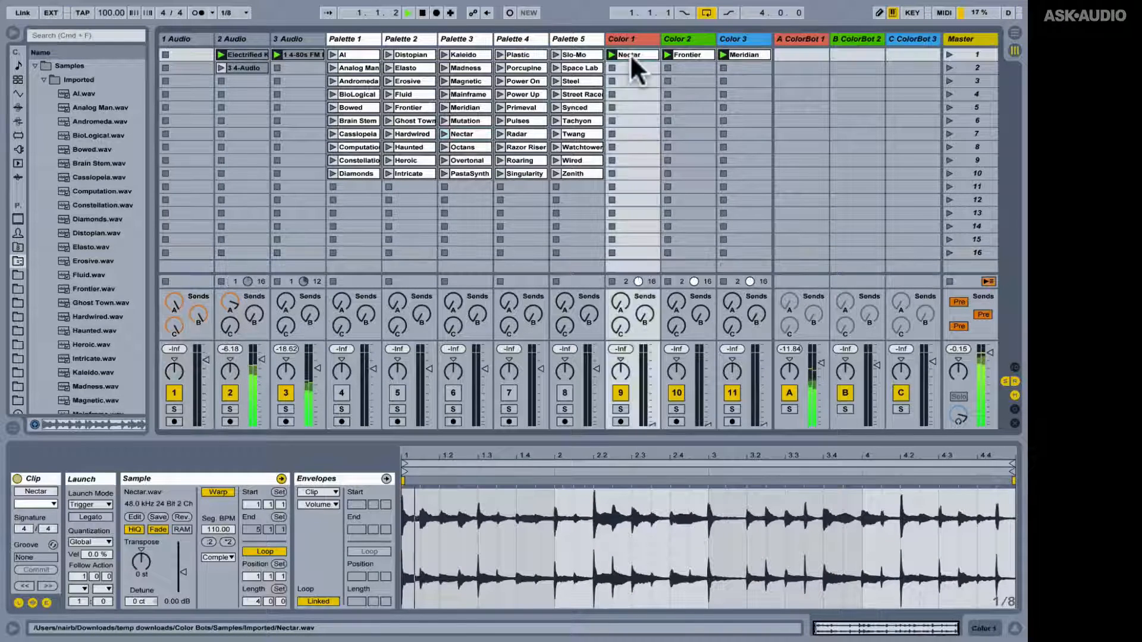
{"action": "left_click", "coordinate": [231, 302]}
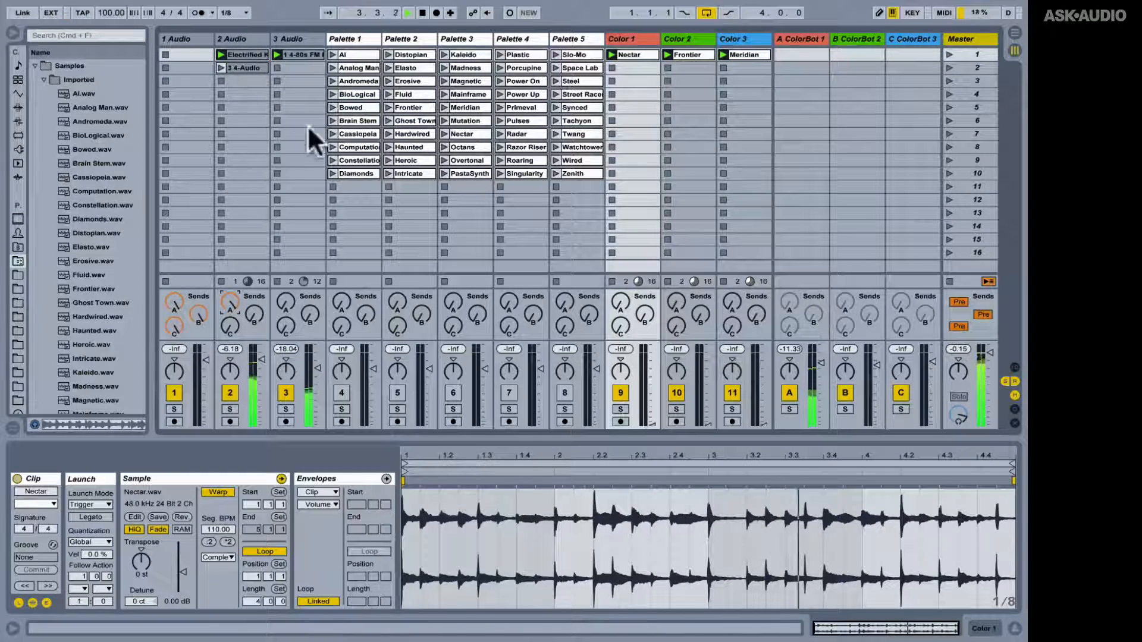
- Stop the 3 Audio track and audition BioLogical in the first Color 1 slot with 2 Audio's send A at 0.0 dB
{"action": "left_click", "coordinate": [276, 67]}
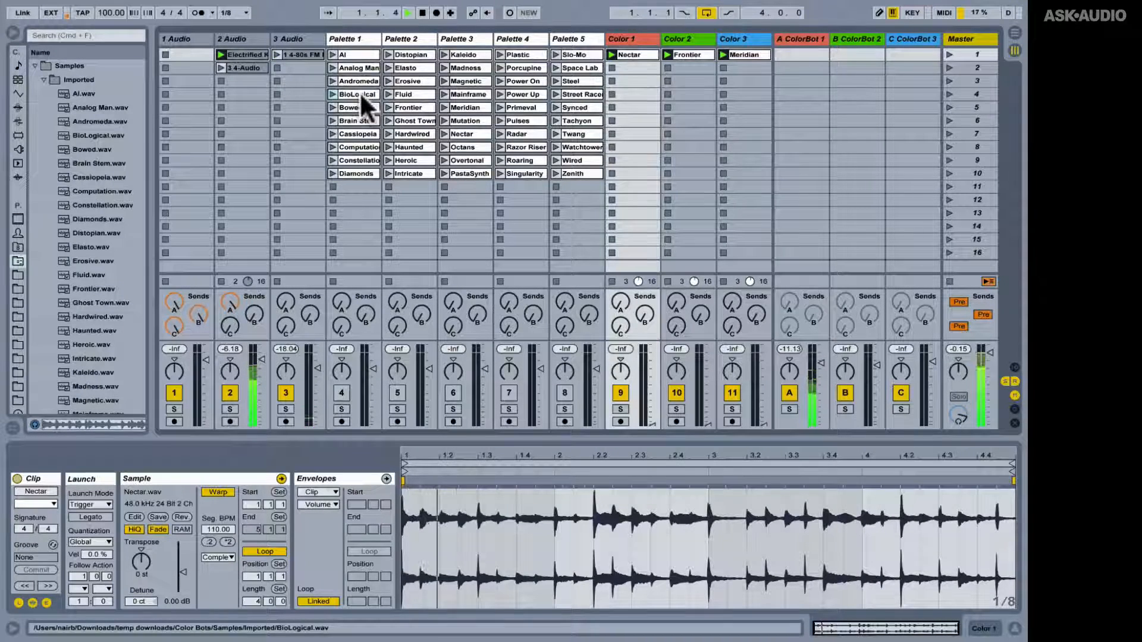
{"action": "left_click_drag", "start_coordinate": [359, 94], "coordinate": [616, 54]}
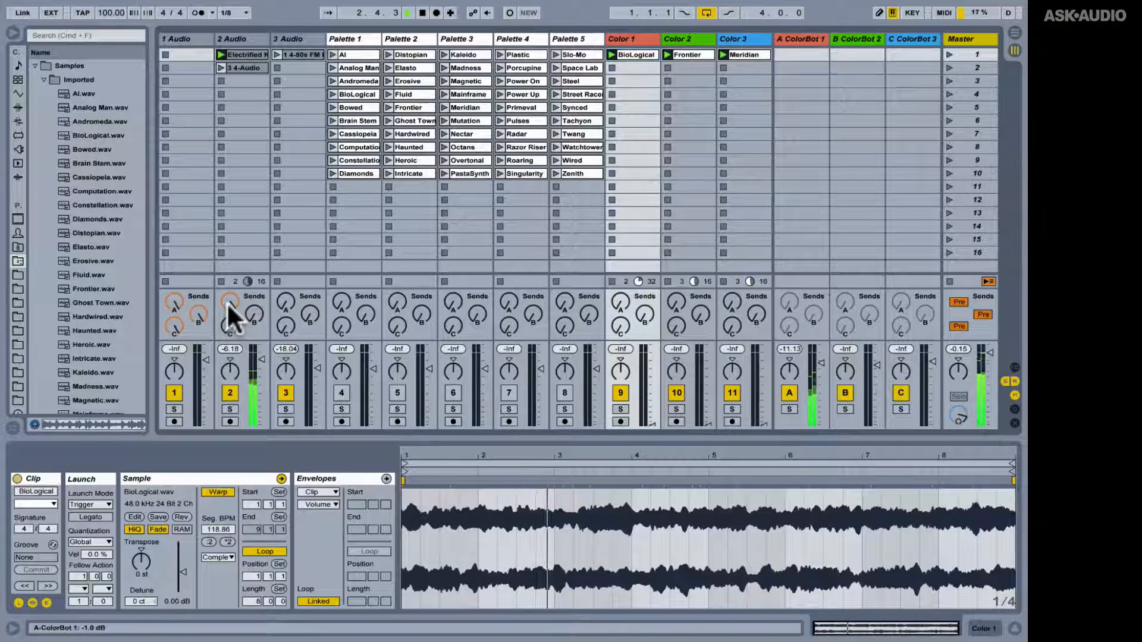
{"action": "mouse_move", "coordinate": [227, 302]}
{"action": "left_mouse_down"}
{"action": "mouse_move", "coordinate": [227, 333]}
{"action": "mouse_move", "coordinate": [228, 297]}
{"action": "left_mouse_up"}
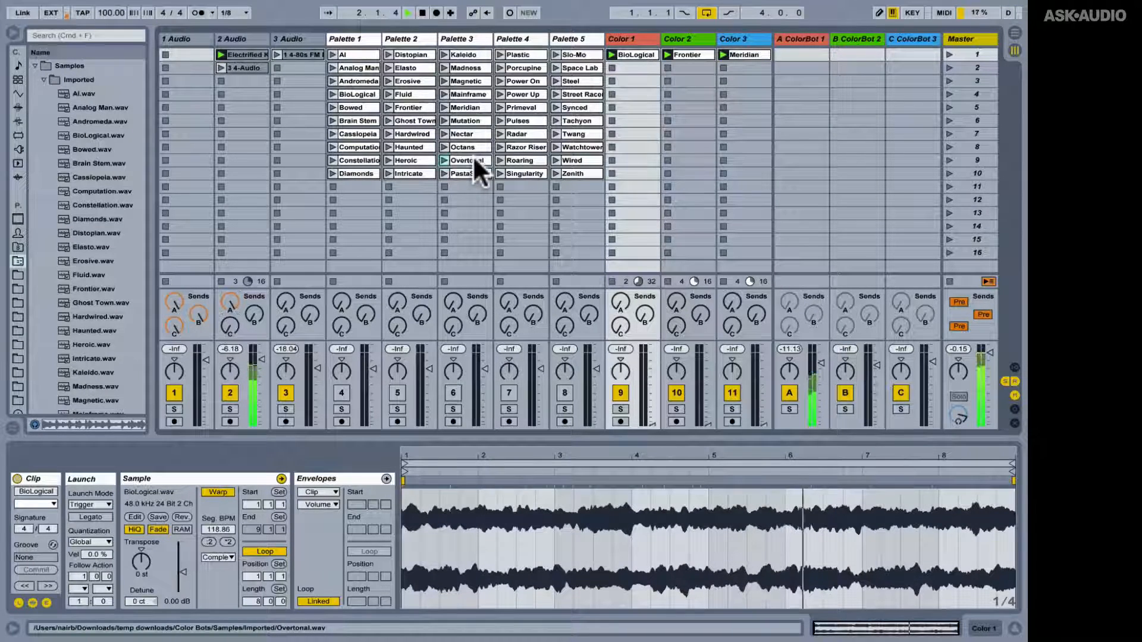
- Try Overtonal and Heroic in the first Color 1 slot, keeping Heroic, and turn 2 Audio's send A down
{"action": "left_click_drag", "start_coordinate": [474, 159], "coordinate": [631, 54]}
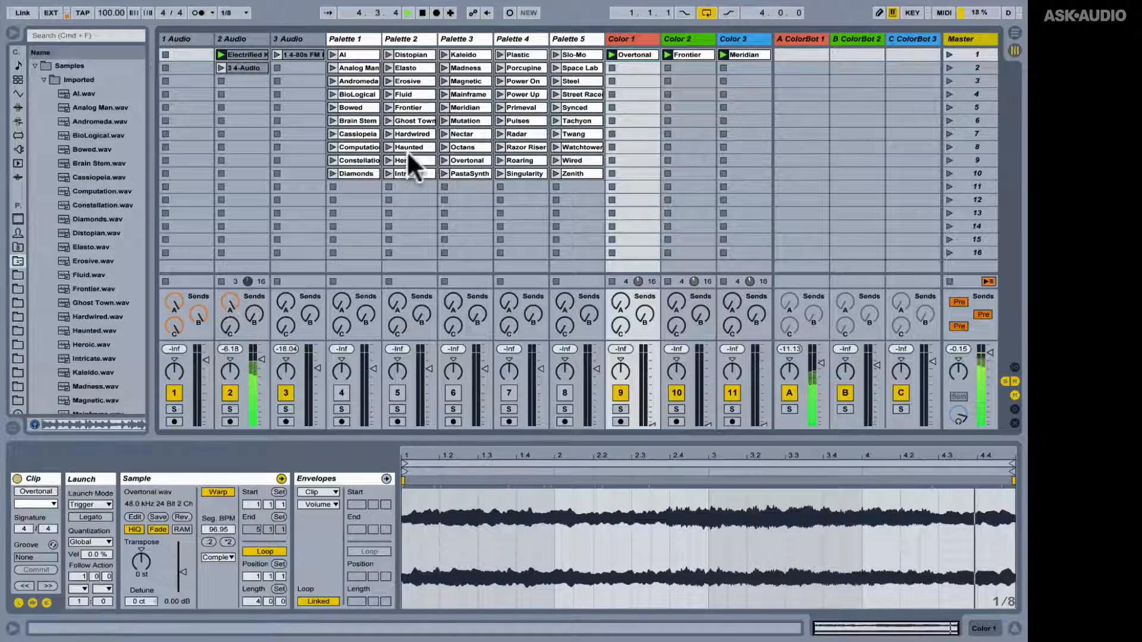
{"action": "left_click_drag", "start_coordinate": [408, 161], "coordinate": [623, 53]}
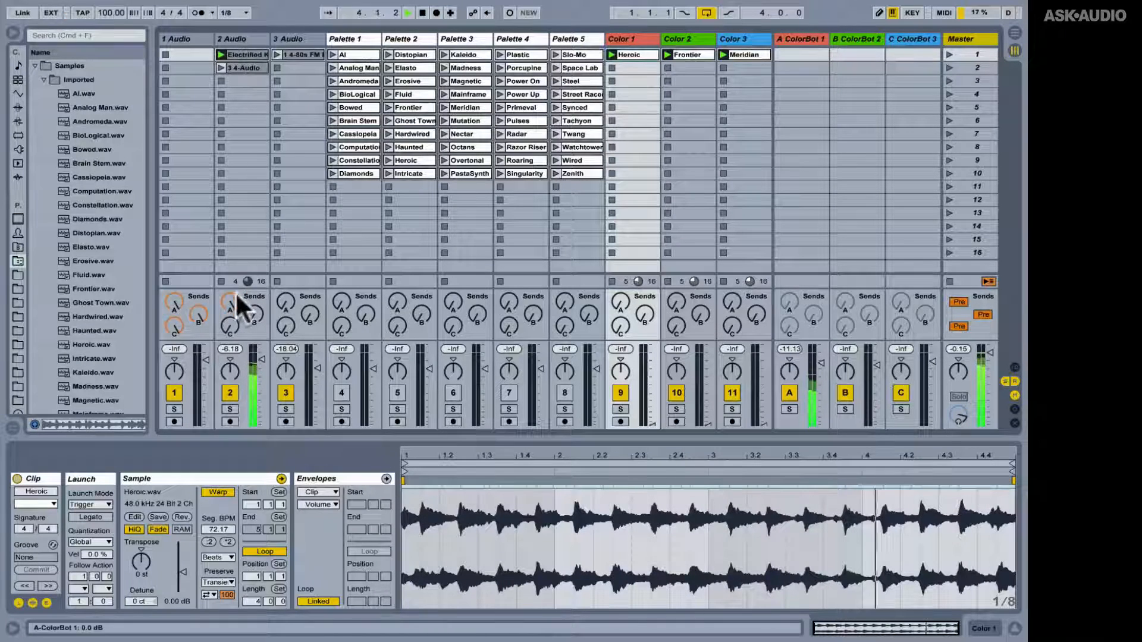
{"action": "left_click_drag", "start_coordinate": [230, 304], "coordinate": [254, 345]}
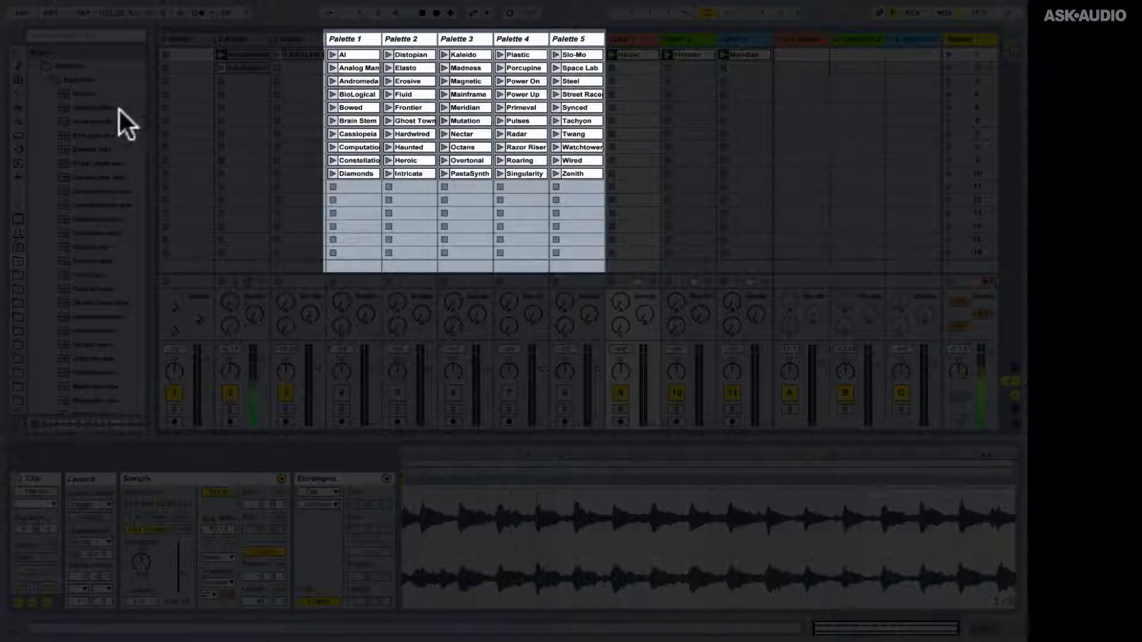
- Preview the imported samples in order from AI.wav to Computation.wav
{"action": "left_click", "coordinate": [73, 94]}
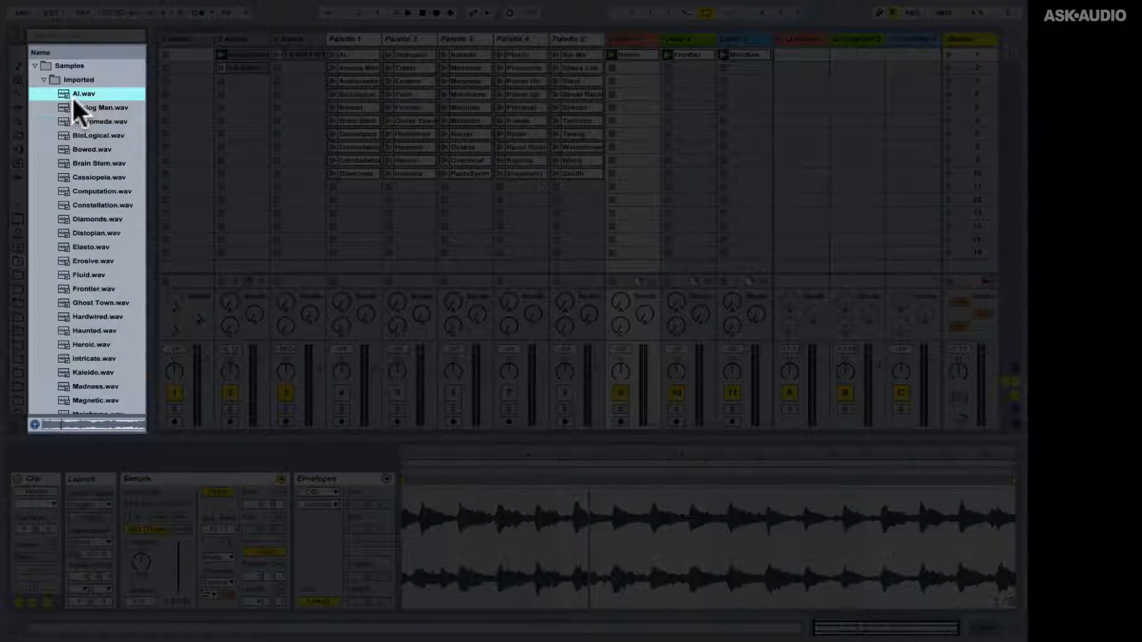
{"action": "key", "text": "Down"}
{"action": "key", "text": "Down"}
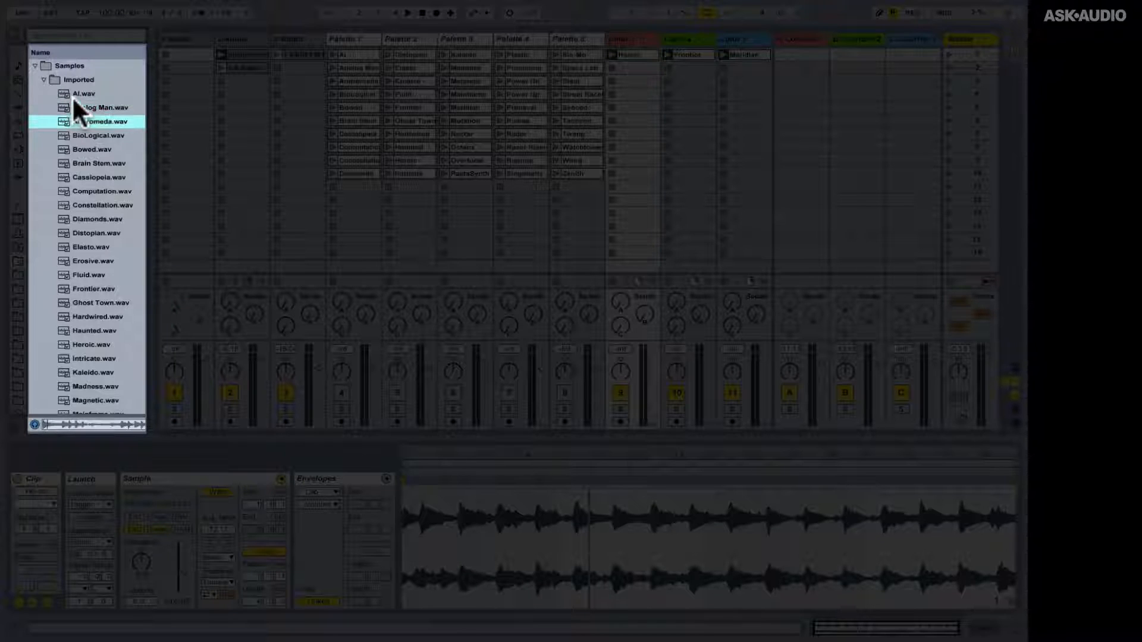
{"action": "key", "text": "Down"}
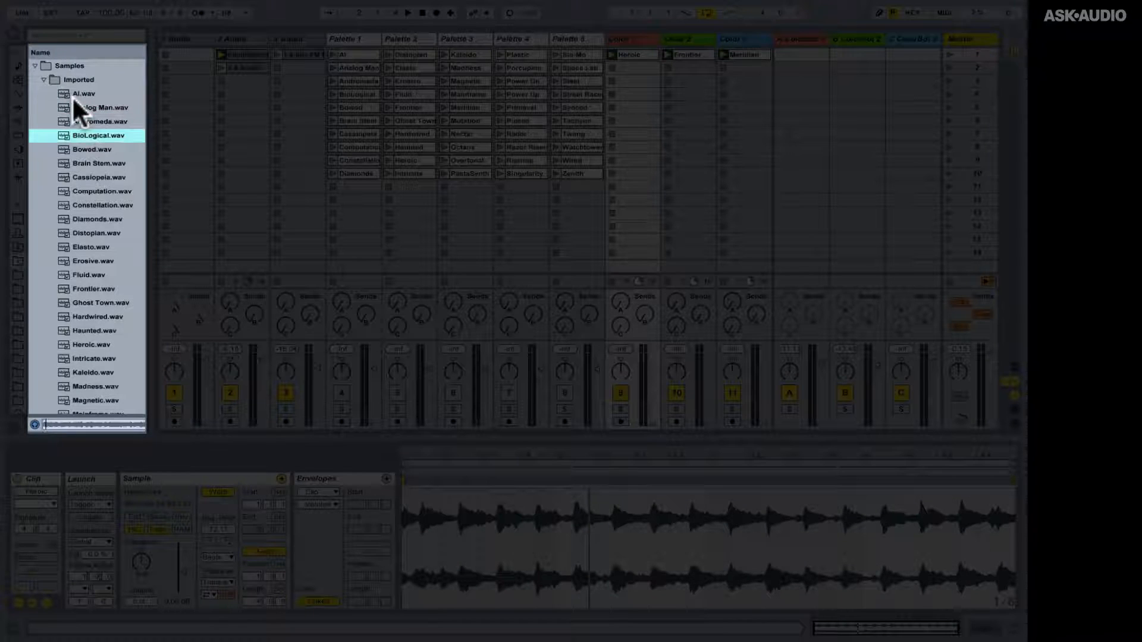
{"action": "key", "text": "Down"}
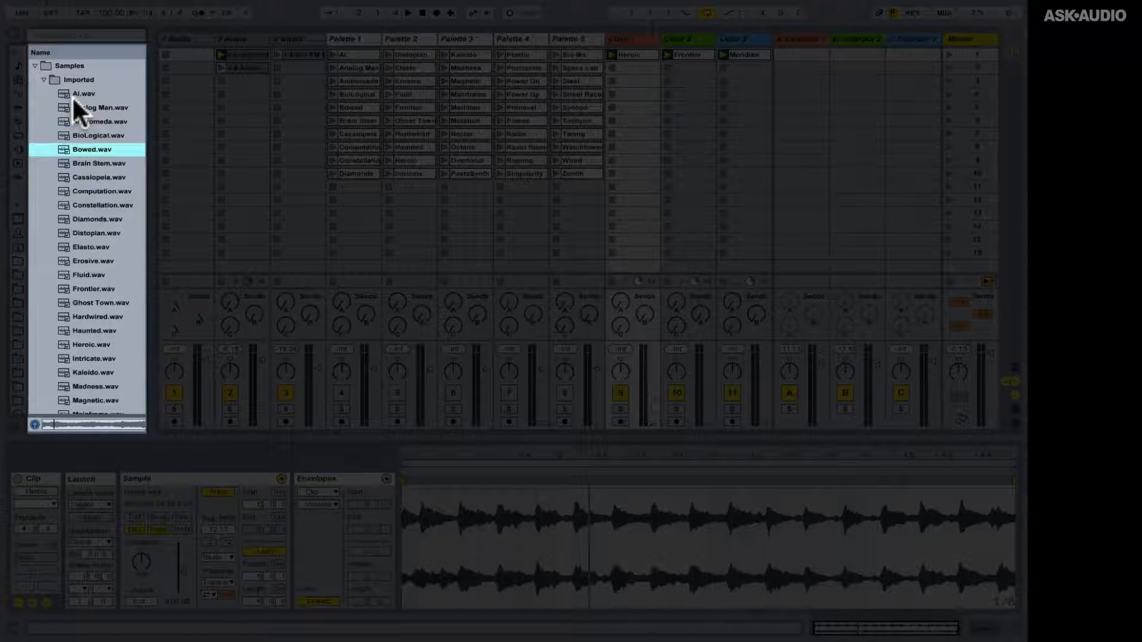
{"action": "key", "text": "Down"}
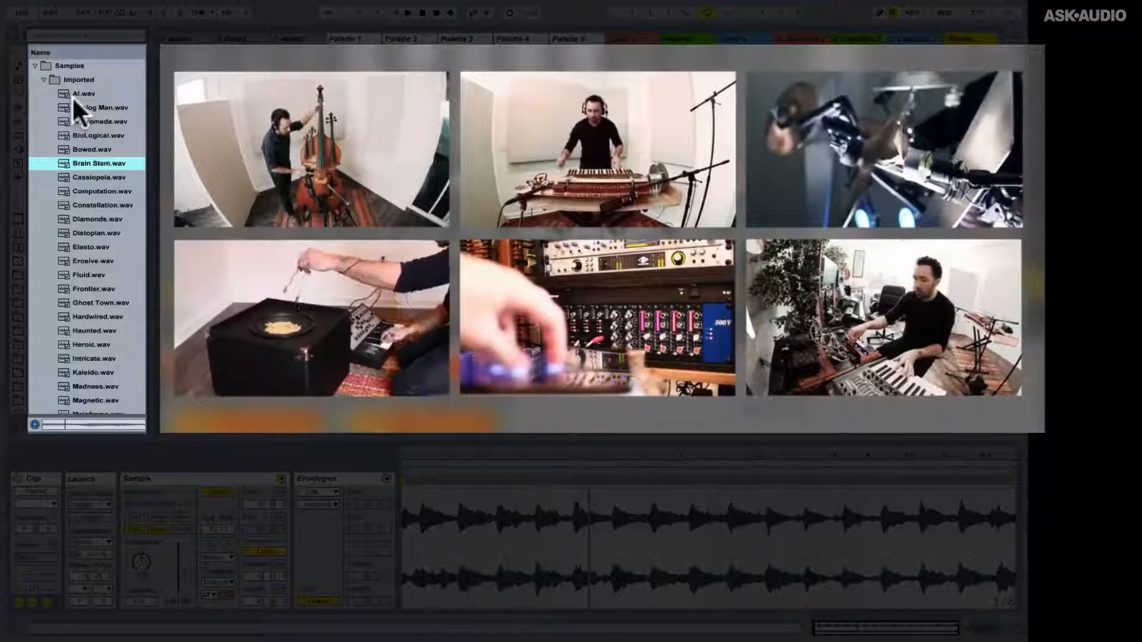
{"action": "key", "text": "Down"}
{"action": "key", "text": "Down"}
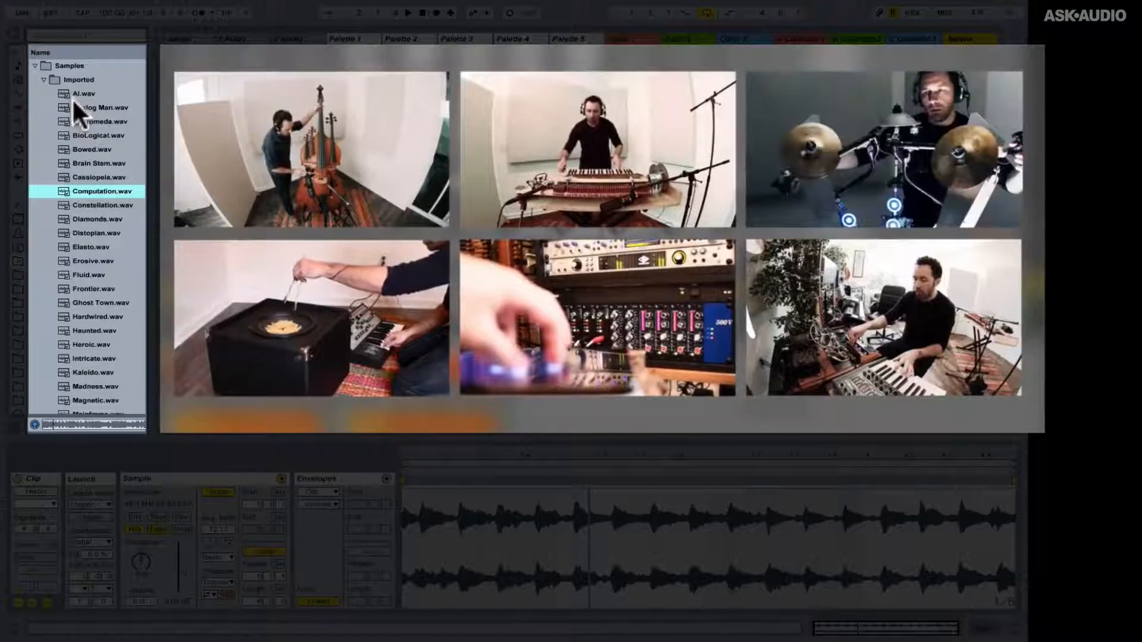
- Preview Fluid.wav and the imported samples from Haunted.wav past Madness.wav
{"action": "left_click", "coordinate": [84, 274]}
{"action": "left_click", "coordinate": [76, 329]}
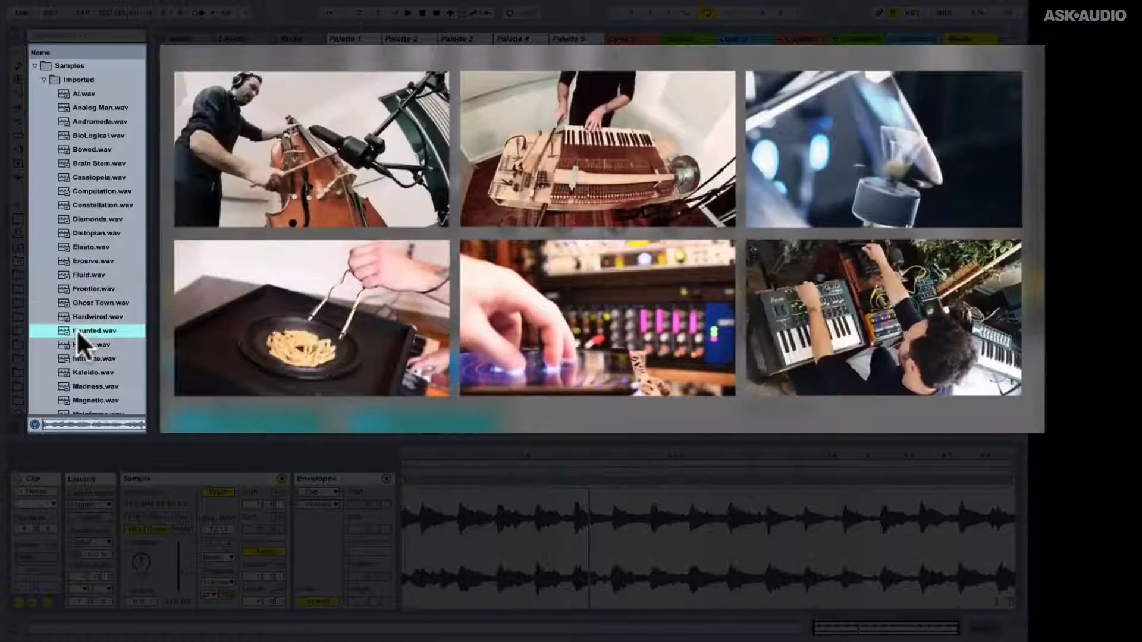
{"action": "key", "text": "Down"}
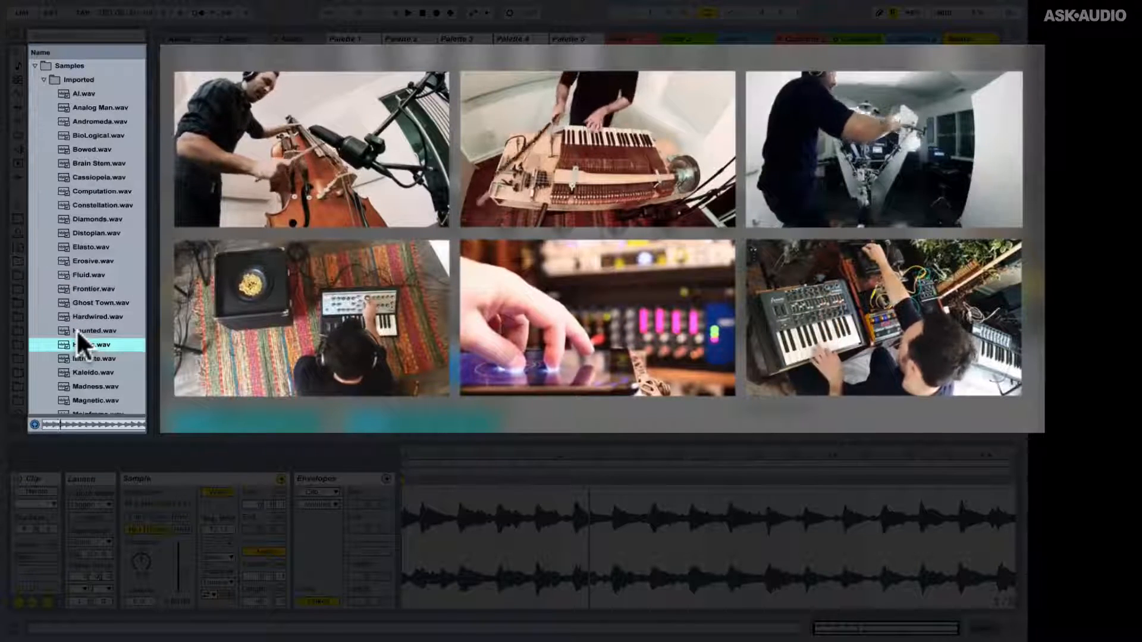
{"action": "key", "text": "Down"}
{"action": "key", "text": "Down"}
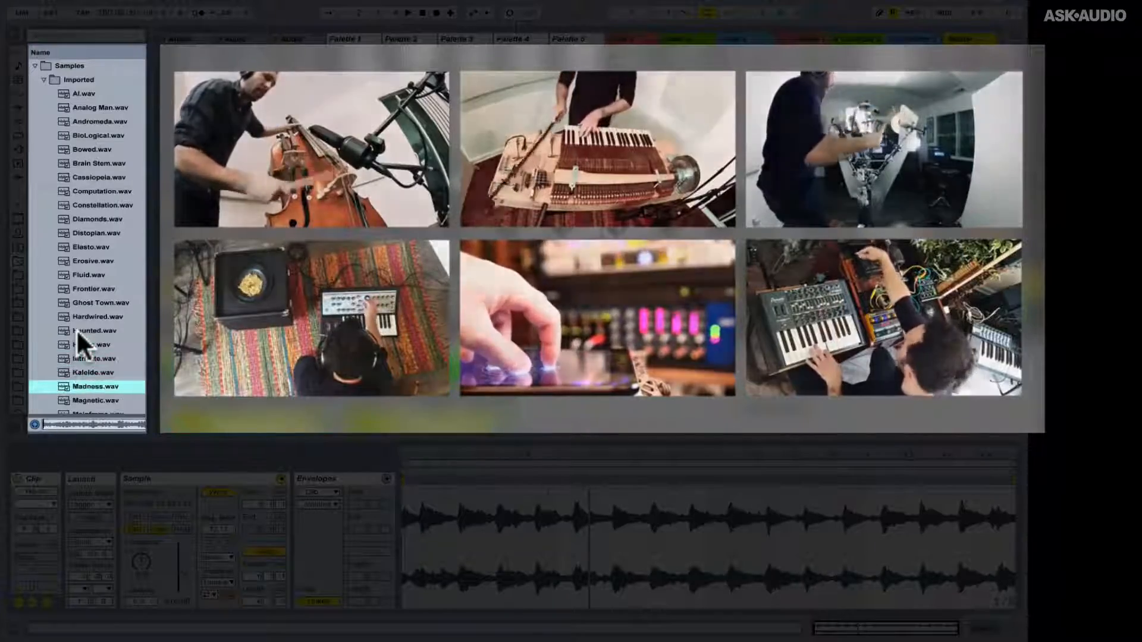
{"action": "key", "text": "Down"}
{"action": "key", "text": "Down"}
- Preview more imported samples, including Octans, PastaSynth, Plastic, Razor Riser, Slo-Mo, Mutation and Pulses
{"action": "scroll", "coordinate": [76, 330], "scroll_direction": "down", "scroll_amount": 5}
{"action": "left_click", "coordinate": [77, 330]}
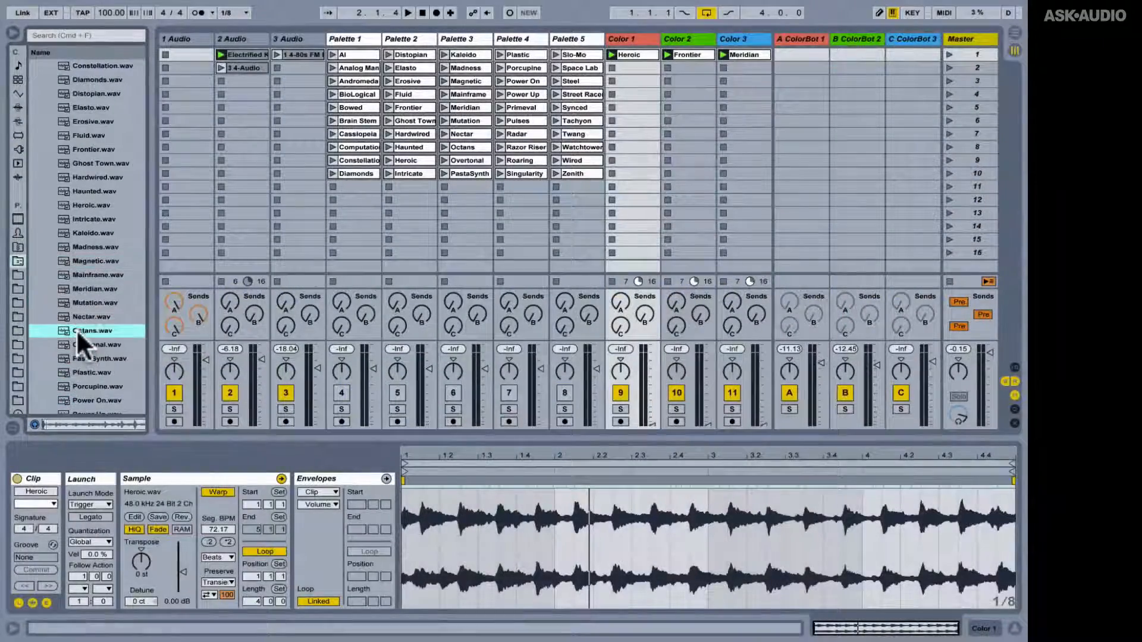
{"action": "left_click", "coordinate": [107, 358]}
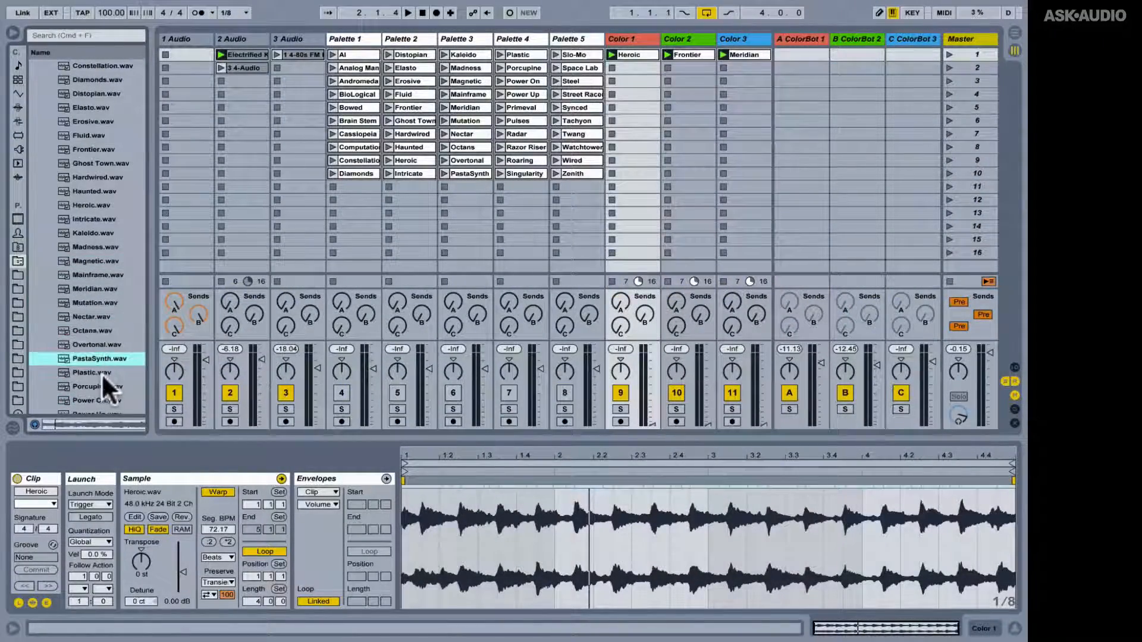
{"action": "left_click", "coordinate": [101, 373]}
{"action": "scroll", "coordinate": [103, 393], "scroll_direction": "down", "scroll_amount": 6}
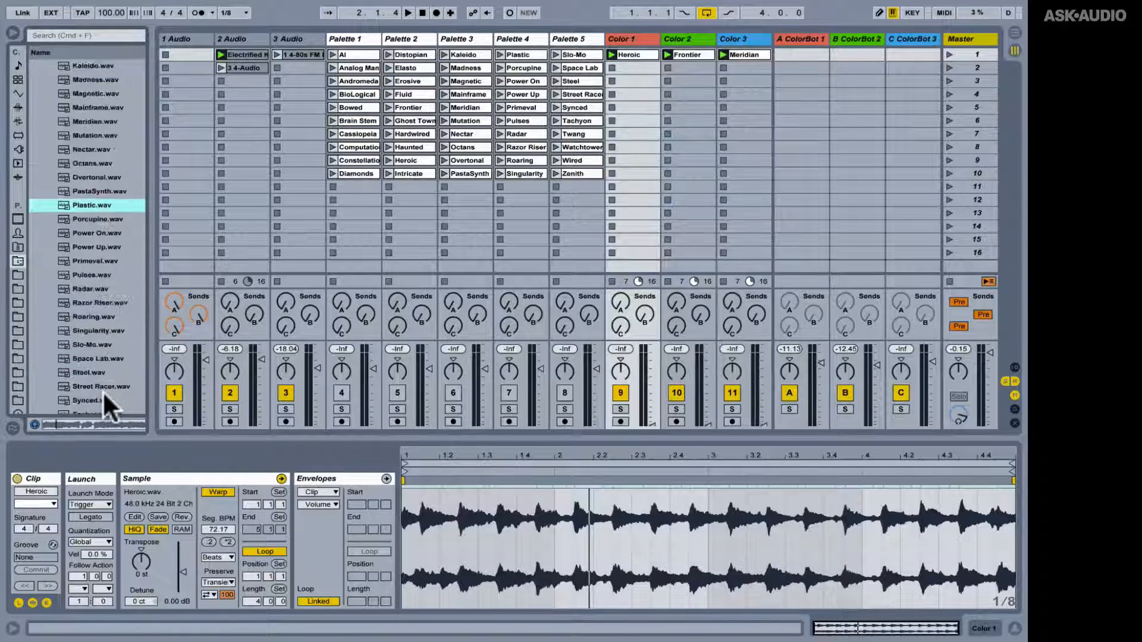
{"action": "left_click", "coordinate": [85, 301]}
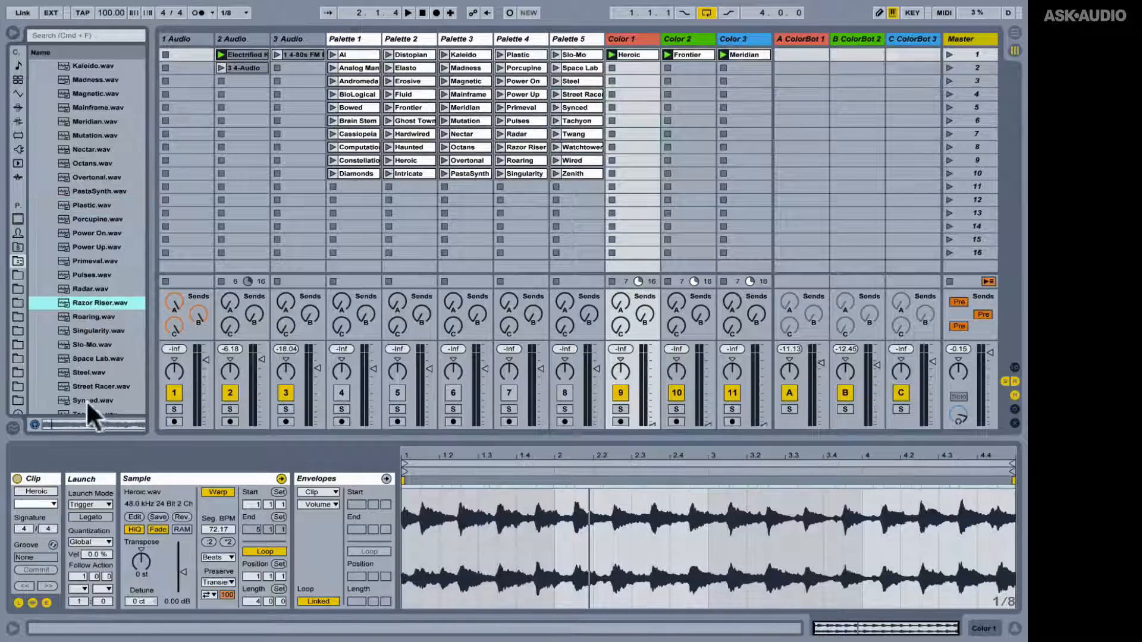
{"action": "left_click", "coordinate": [92, 345]}
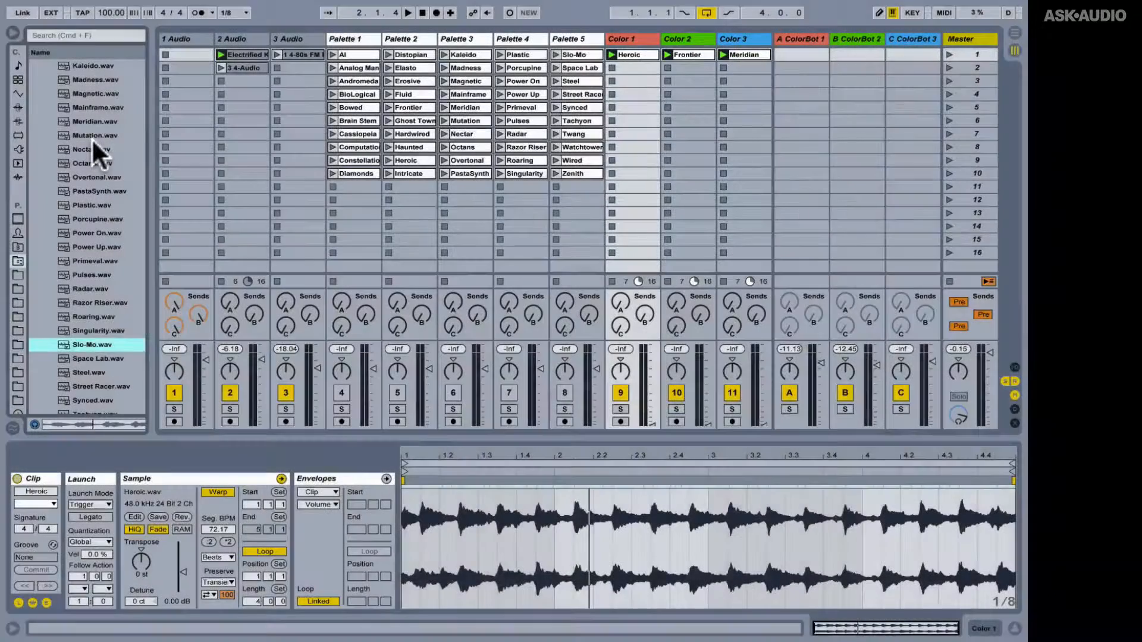
{"action": "left_click", "coordinate": [92, 136]}
{"action": "left_click", "coordinate": [92, 272]}
{"action": "scroll", "coordinate": [92, 270], "scroll_direction": "down", "scroll_amount": 3}
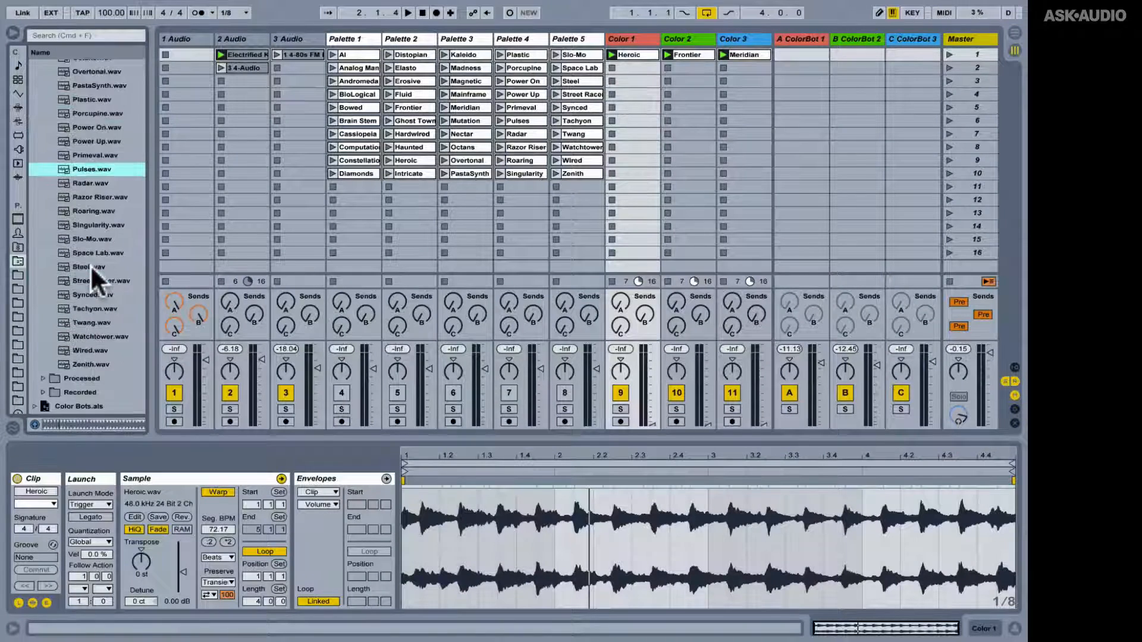
{"action": "scroll", "coordinate": [90, 265], "scroll_direction": "up", "scroll_amount": 5}
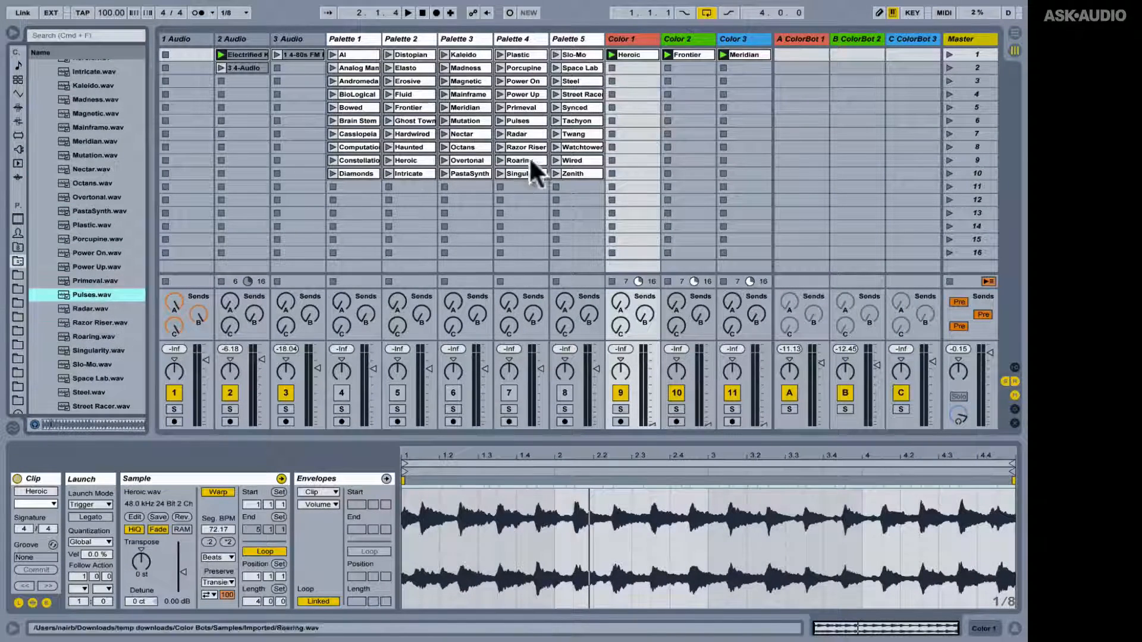
- Load the Pulses clip from Palette 4 into the first Color 2 slot and raise 2 Audio's send B during playback
{"action": "left_click", "coordinate": [529, 119]}
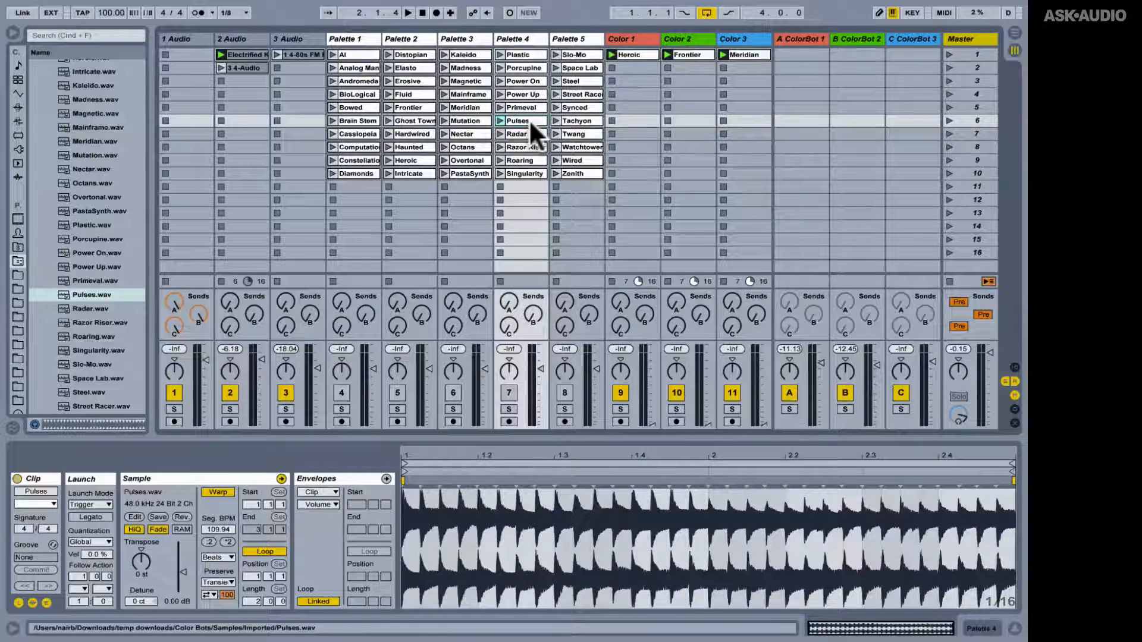
{"action": "left_click_drag", "start_coordinate": [530, 119], "coordinate": [684, 56]}
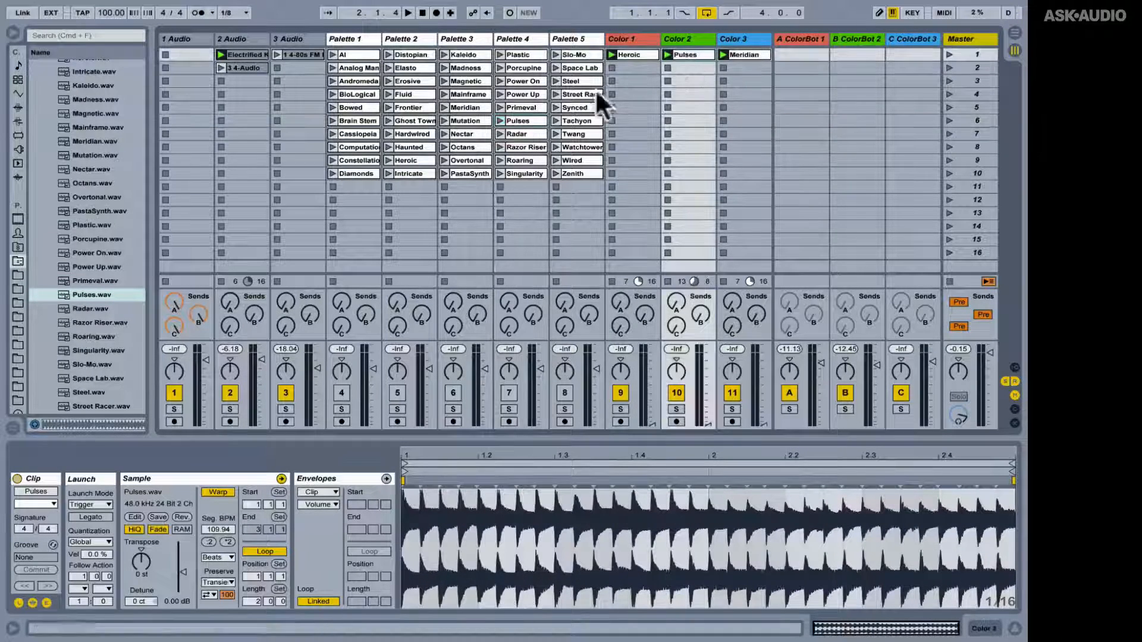
{"action": "key", "text": "space"}
{"action": "mouse_move", "coordinate": [240, 302]}
{"action": "left_mouse_down"}
{"action": "mouse_move", "coordinate": [240, 280]}
{"action": "mouse_move", "coordinate": [254, 297]}
{"action": "left_mouse_up"}
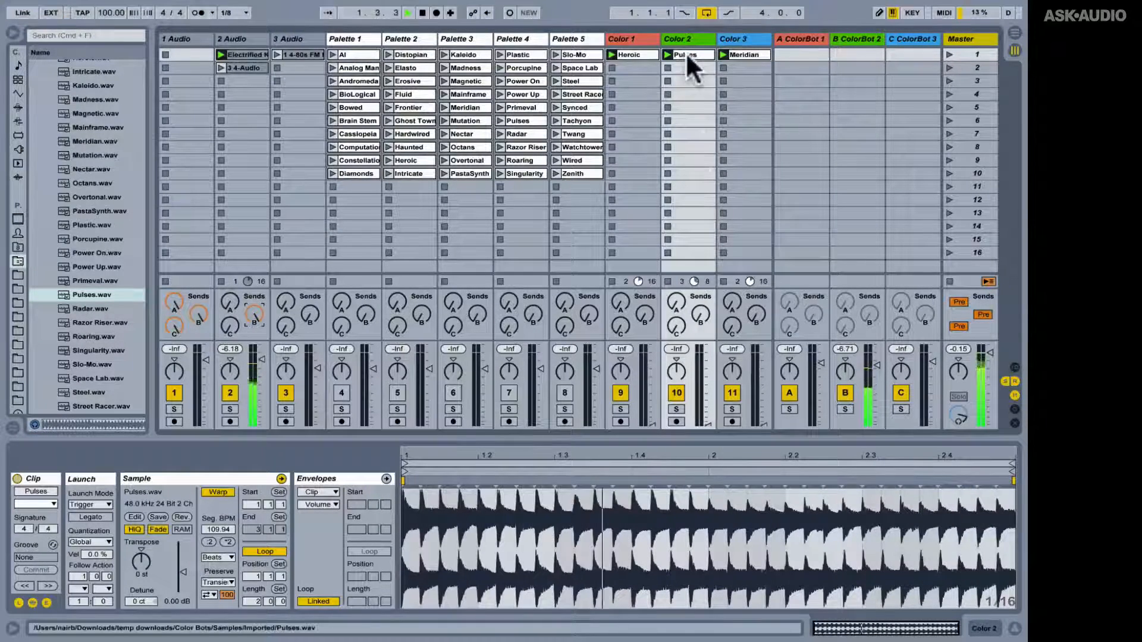
- Toggle MIDI map mode and vary sends A and B on the 2 Audio track during playback
{"action": "key", "text": "super+m"}
{"action": "scroll", "coordinate": [738, 59], "scroll_direction": "right", "scroll_amount": 3}
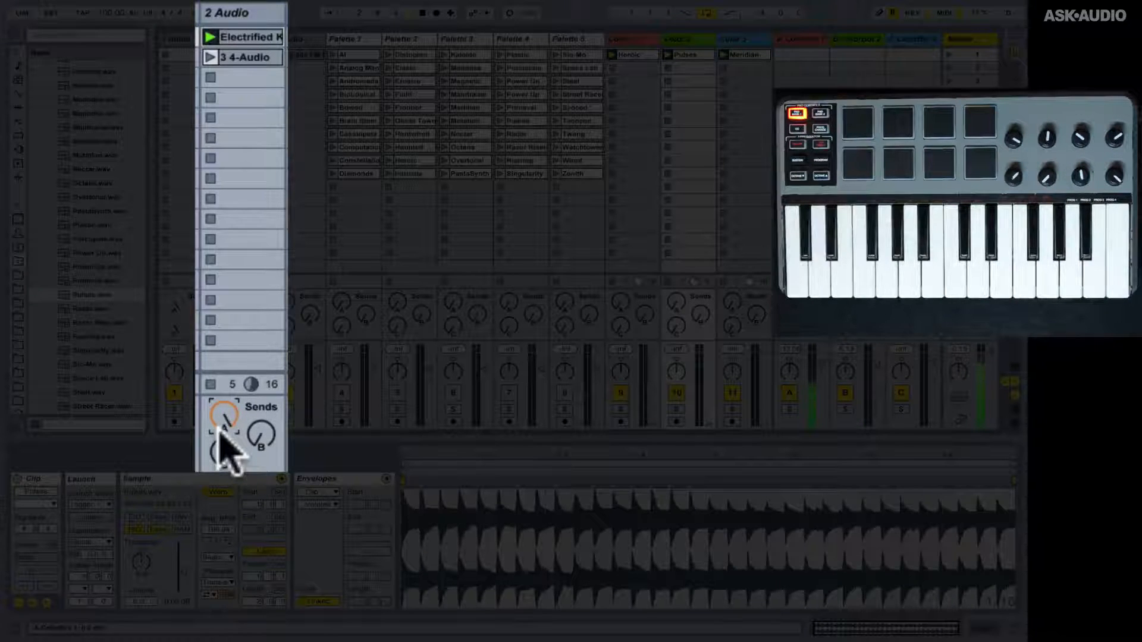
{"action": "left_click_drag", "start_coordinate": [260, 435], "coordinate": [261, 409]}
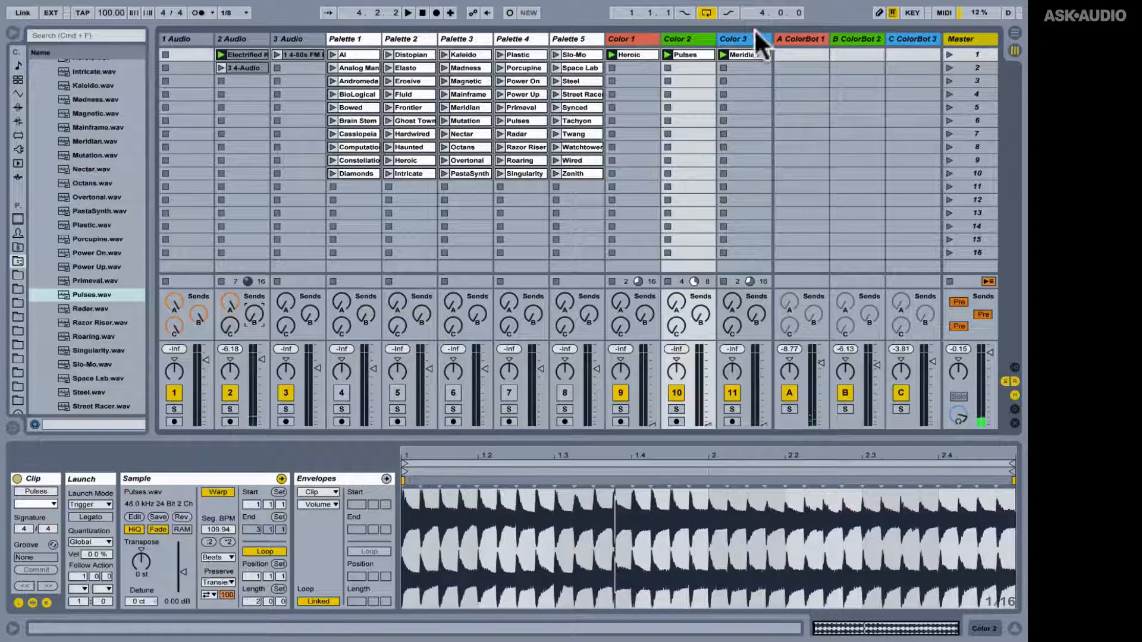
- Show the Color 1 track's devices and audition its Heroic clip by briefly raising the track volume during playback
{"action": "left_click", "coordinate": [632, 37]}
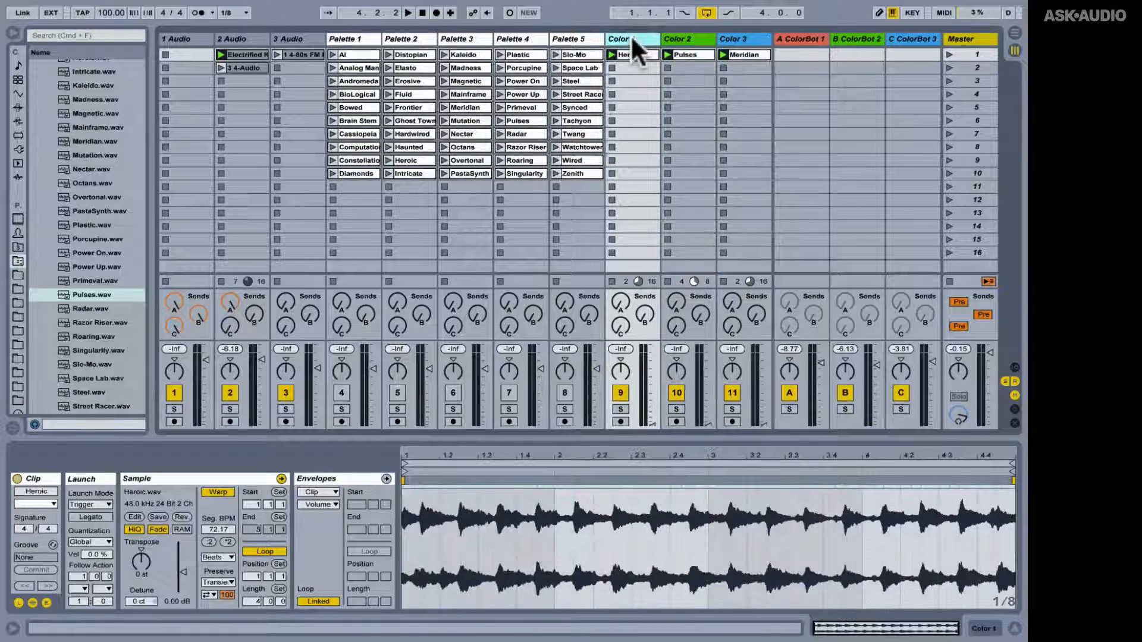
{"action": "double_click", "coordinate": [634, 40]}
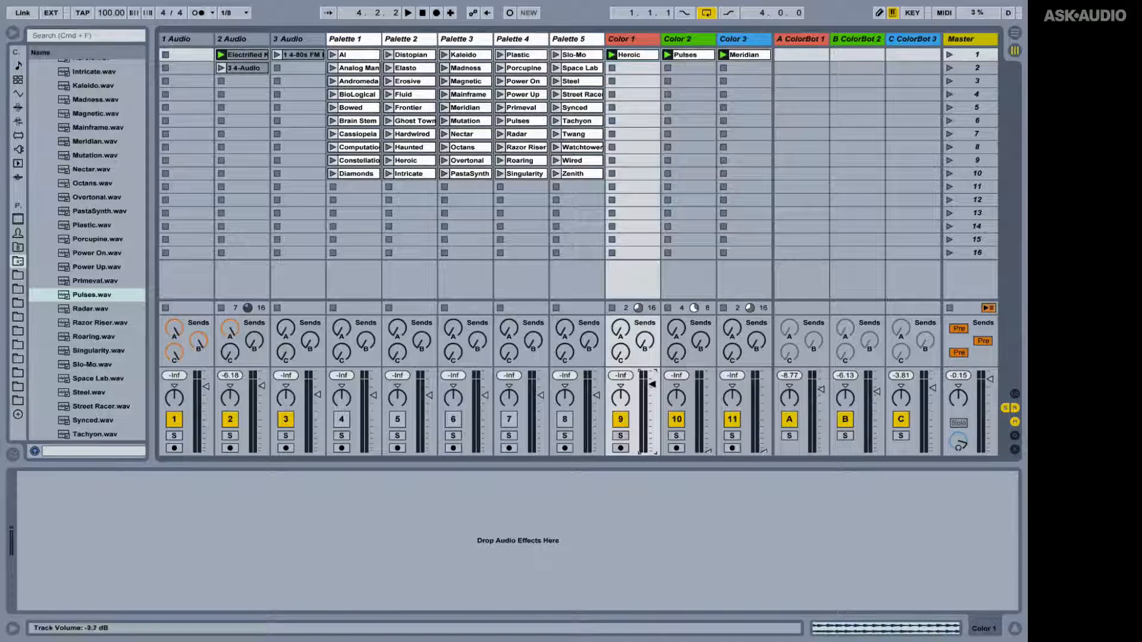
{"action": "key", "text": "space"}
{"action": "left_click_drag", "start_coordinate": [649, 383], "coordinate": [652, 375]}
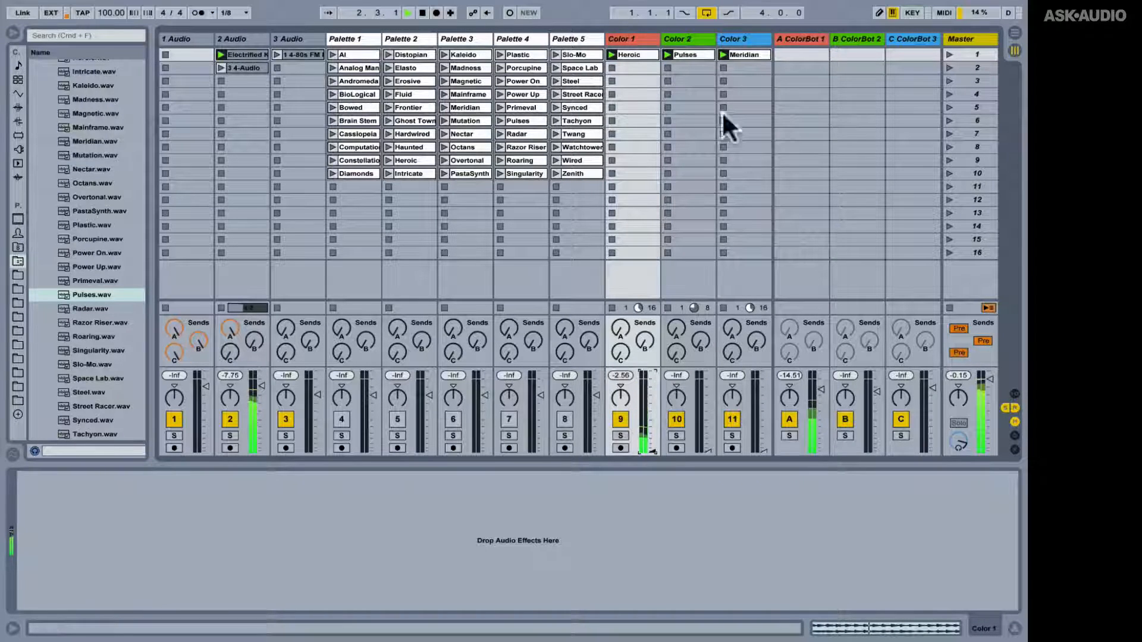
- Examine the Timbre and Tempo racks on the ColorBot return tracks, ending back on ColorBot 1
{"action": "left_click", "coordinate": [806, 38]}
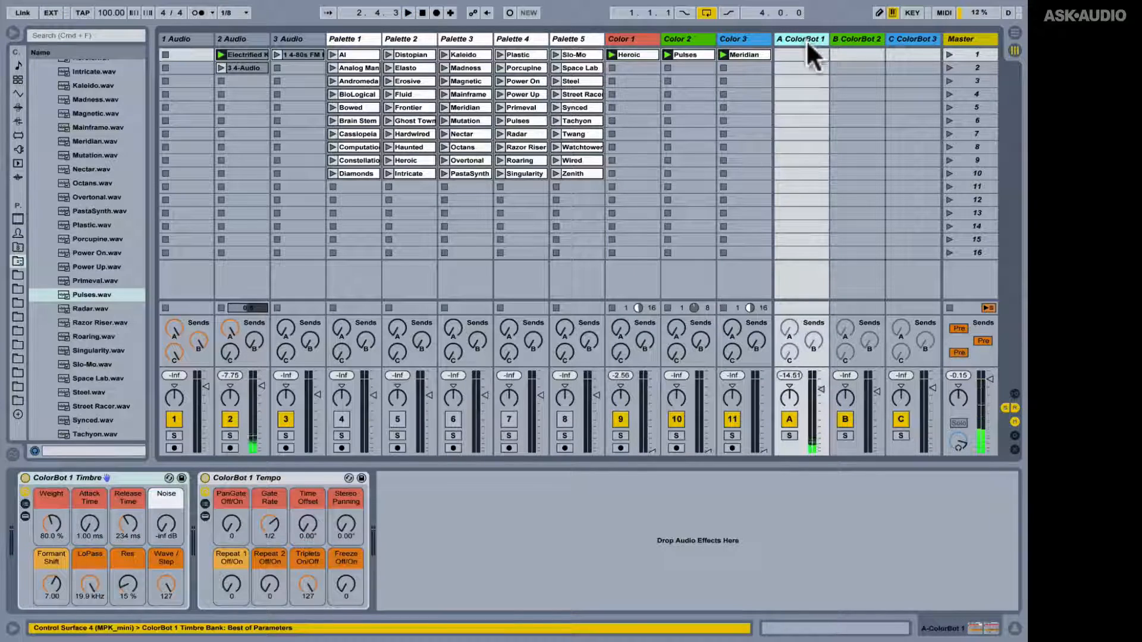
{"action": "left_click", "coordinate": [127, 477]}
{"action": "left_click", "coordinate": [273, 477]}
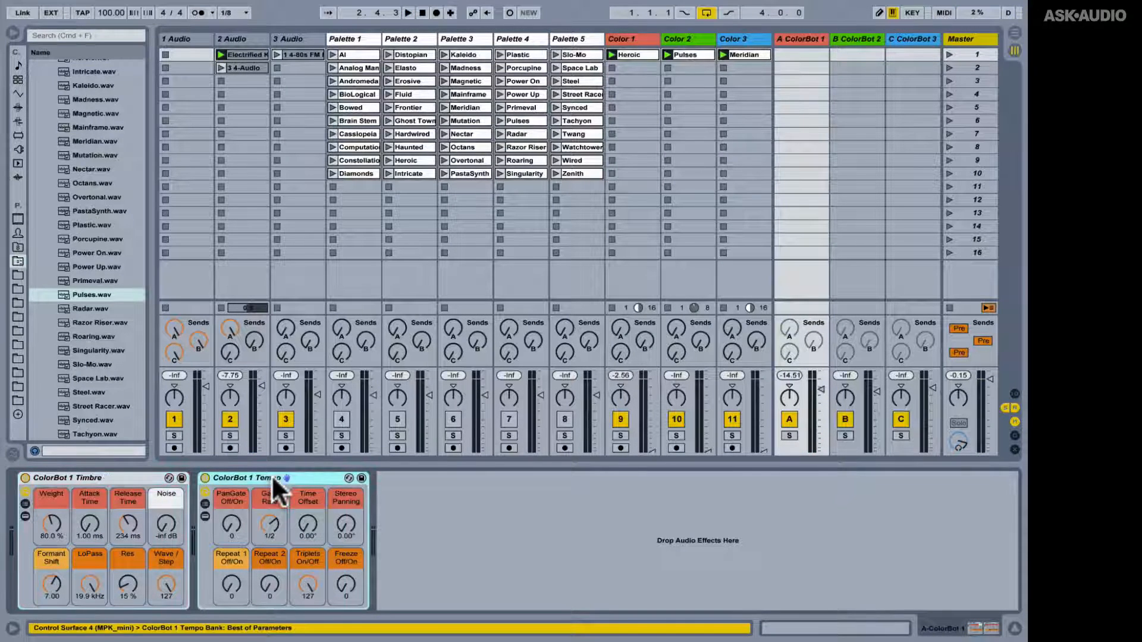
{"action": "left_click", "coordinate": [860, 40]}
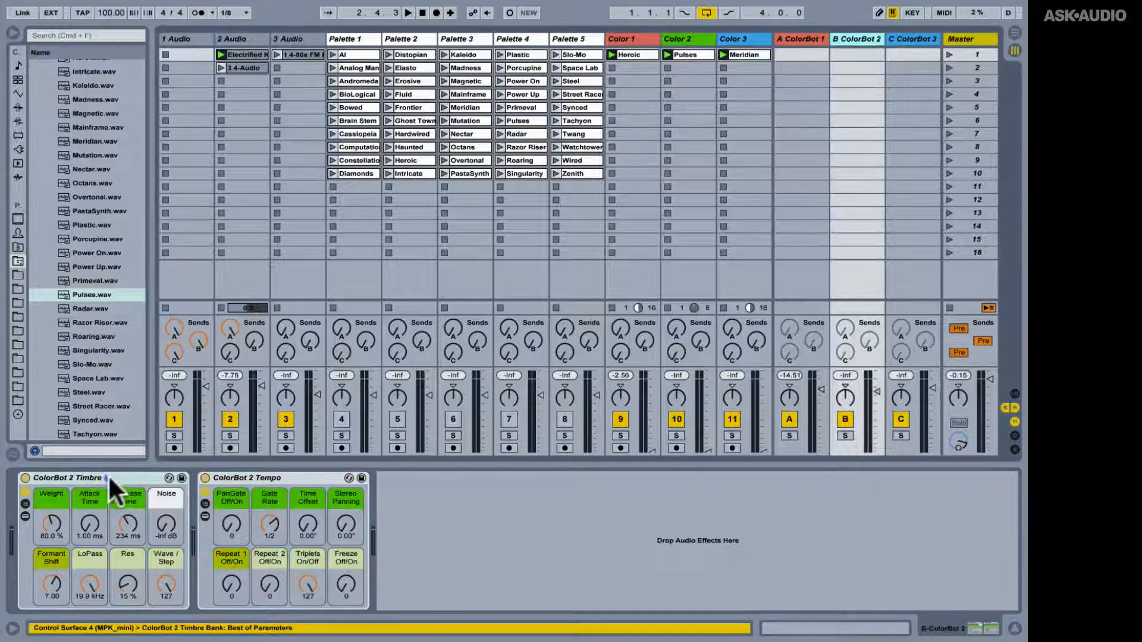
{"action": "left_click", "coordinate": [283, 476]}
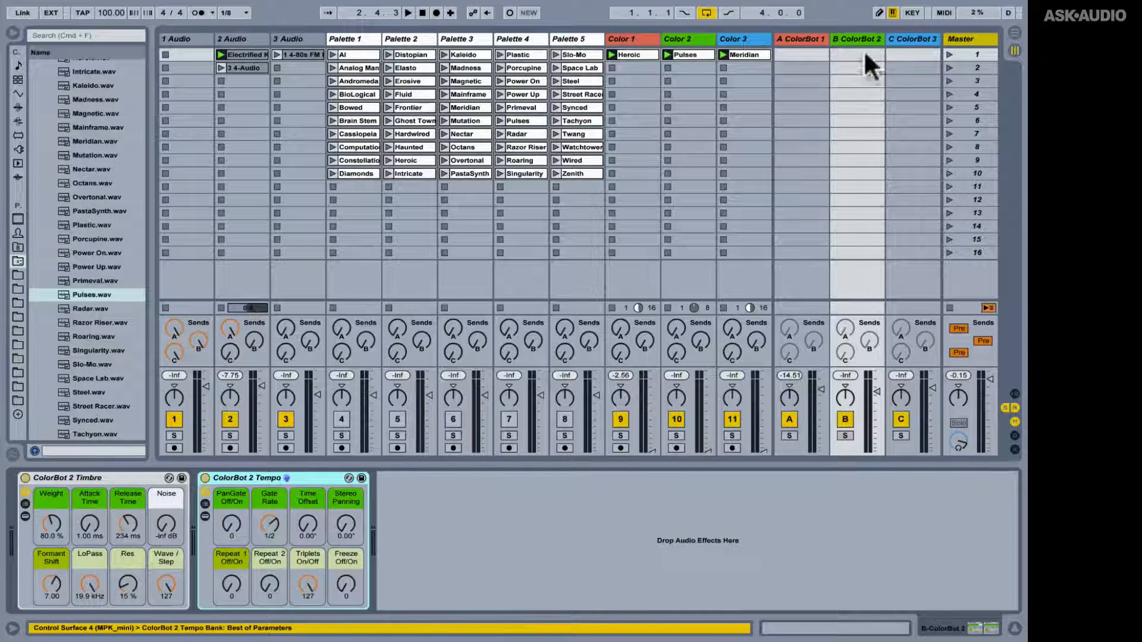
{"action": "left_click", "coordinate": [910, 39]}
{"action": "left_click", "coordinate": [792, 39]}
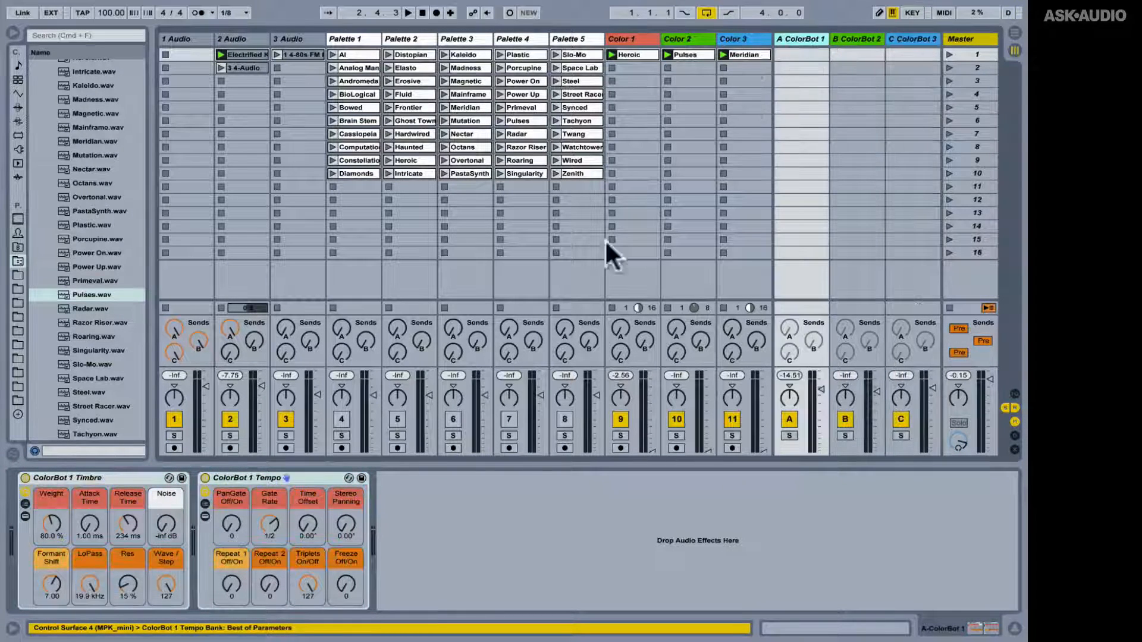
- Reveal the devices inside the ColorBot 1 Timbre rack and launch the first clip on the 2 Audio track
{"action": "left_click", "coordinate": [25, 516]}
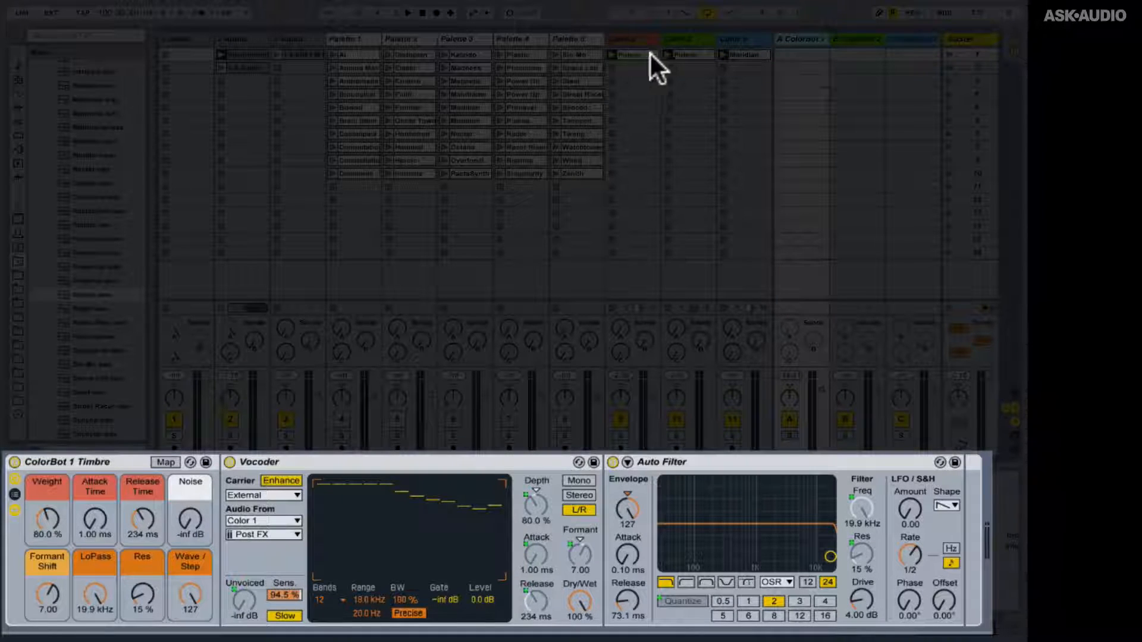
{"action": "left_click", "coordinate": [608, 51]}
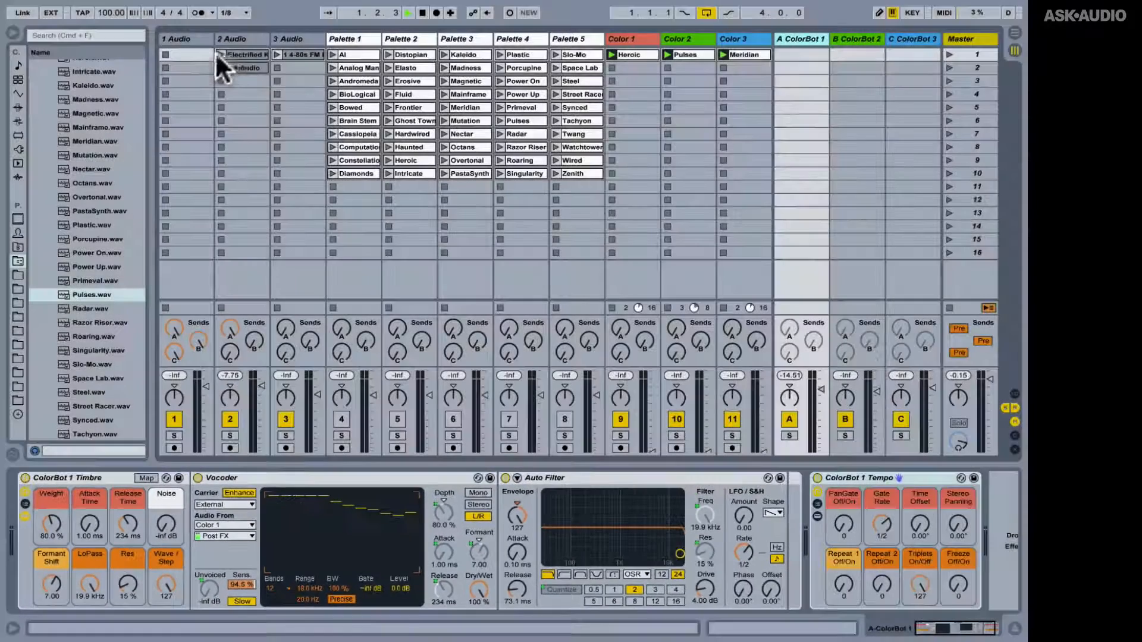
{"action": "left_click", "coordinate": [225, 52]}
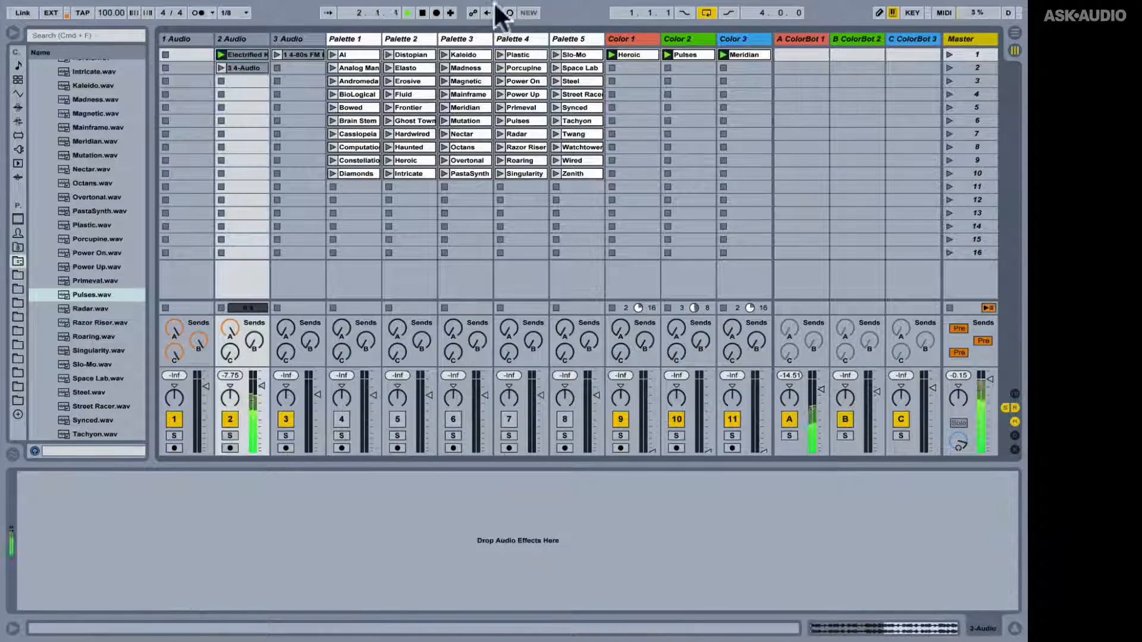
{"action": "left_click", "coordinate": [649, 35]}
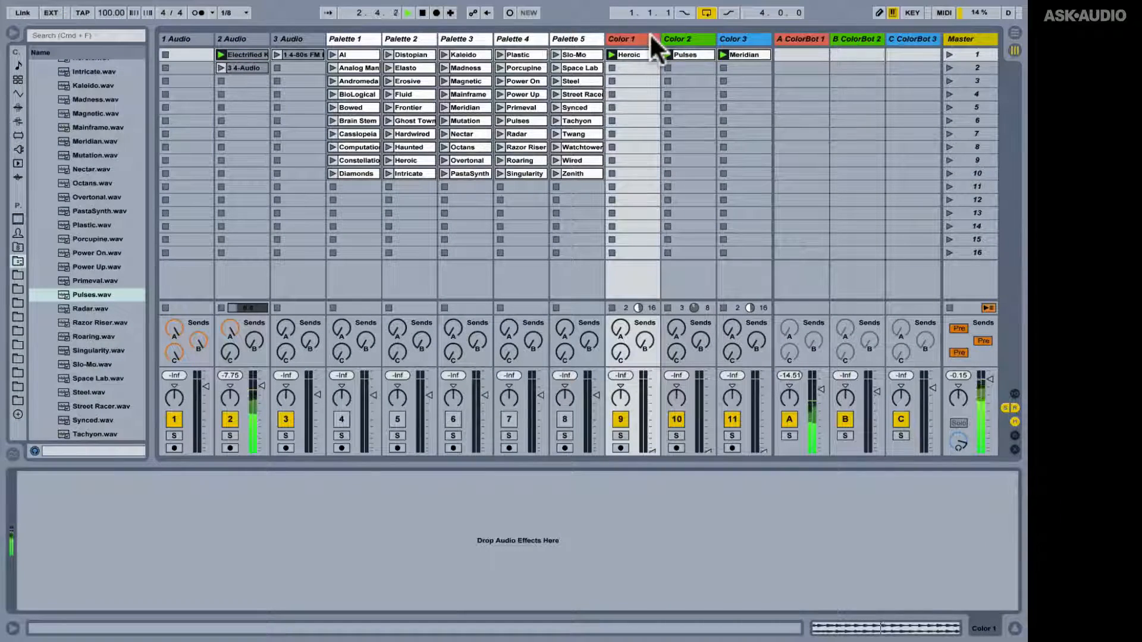
{"action": "left_click", "coordinate": [800, 38]}
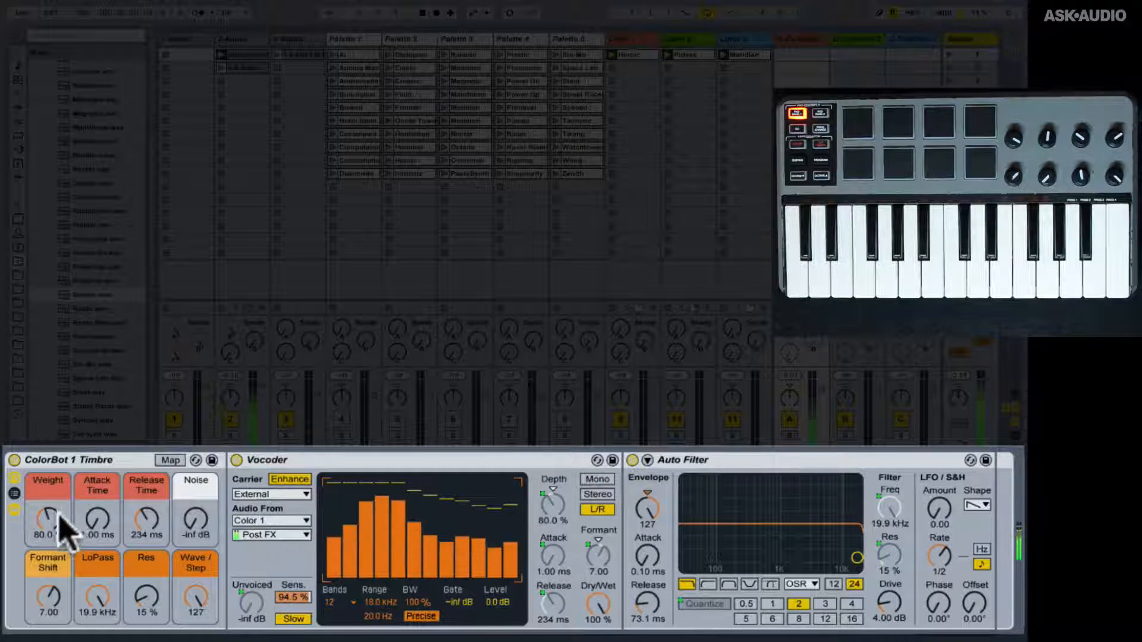
- Set the ColorBot 1 Timbre macros to Weight 66.3 %, Release Time 283 ms, Noise -17 dB and Formant Shift 12.8
{"action": "left_click_drag", "start_coordinate": [62, 523], "coordinate": [62, 527]}
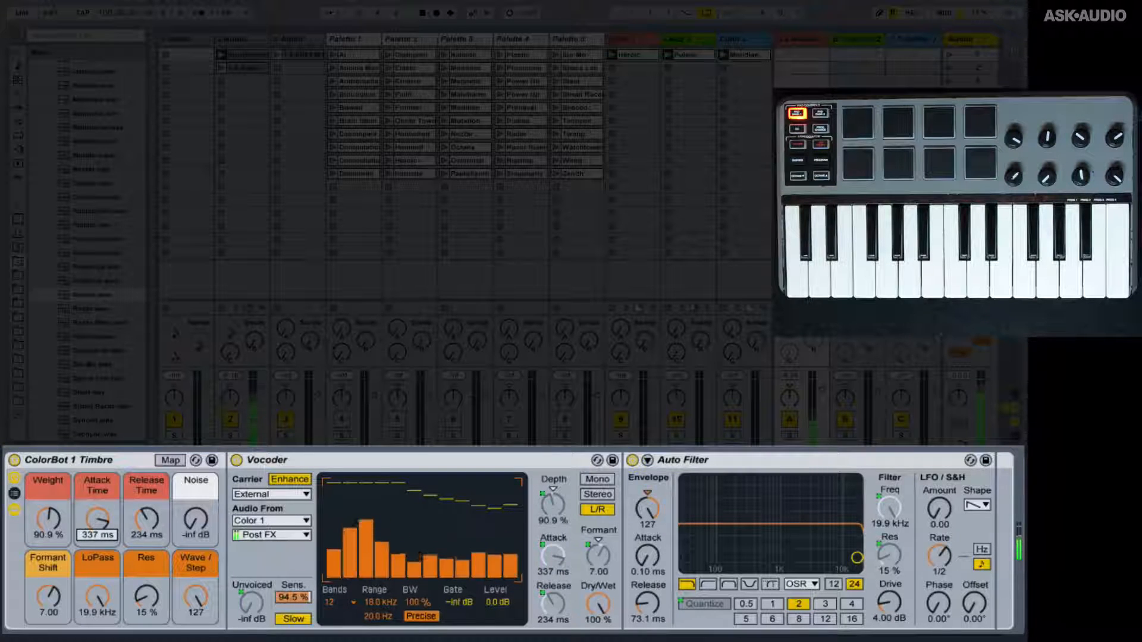
{"action": "left_click", "coordinate": [147, 524]}
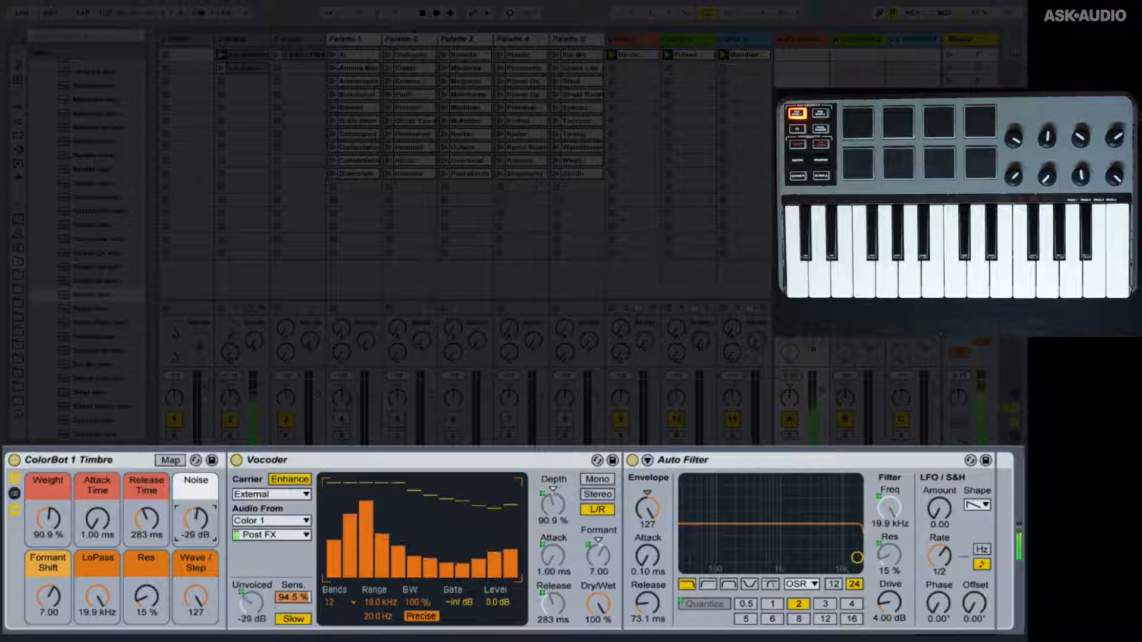
{"action": "mouse_move", "coordinate": [50, 522]}
{"action": "left_mouse_down"}
{"action": "mouse_move", "coordinate": [50, 488]}
{"action": "mouse_move", "coordinate": [50, 554]}
{"action": "mouse_move", "coordinate": [48, 523]}
{"action": "left_mouse_up"}
{"action": "mouse_move", "coordinate": [54, 606]}
{"action": "left_mouse_down"}
{"action": "mouse_move", "coordinate": [55, 582]}
{"action": "mouse_move", "coordinate": [55, 615]}
{"action": "mouse_move", "coordinate": [55, 589]}
{"action": "left_mouse_up"}
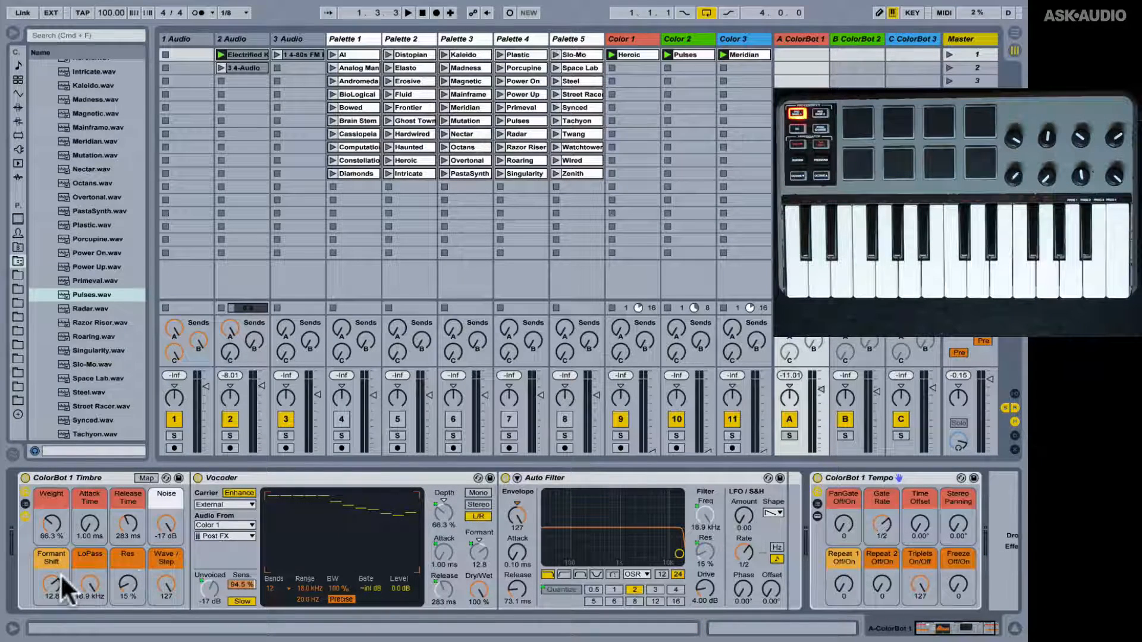
- During playback, set the Timbre rack's Res to 75 %, LoPass to 486 Hz, Wave/Step to 0 and the Auto Filter envelope to -105
{"action": "key", "text": "space"}
{"action": "left_click_drag", "start_coordinate": [126, 586], "coordinate": [91, 641]}
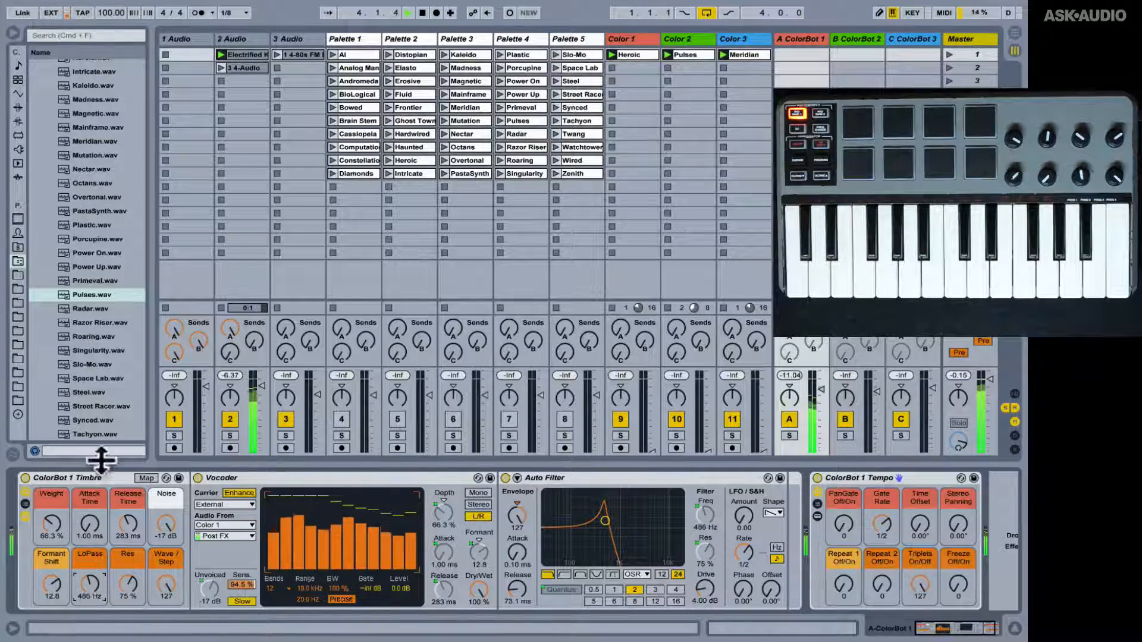
{"action": "left_click_drag", "start_coordinate": [159, 581], "coordinate": [166, 618]}
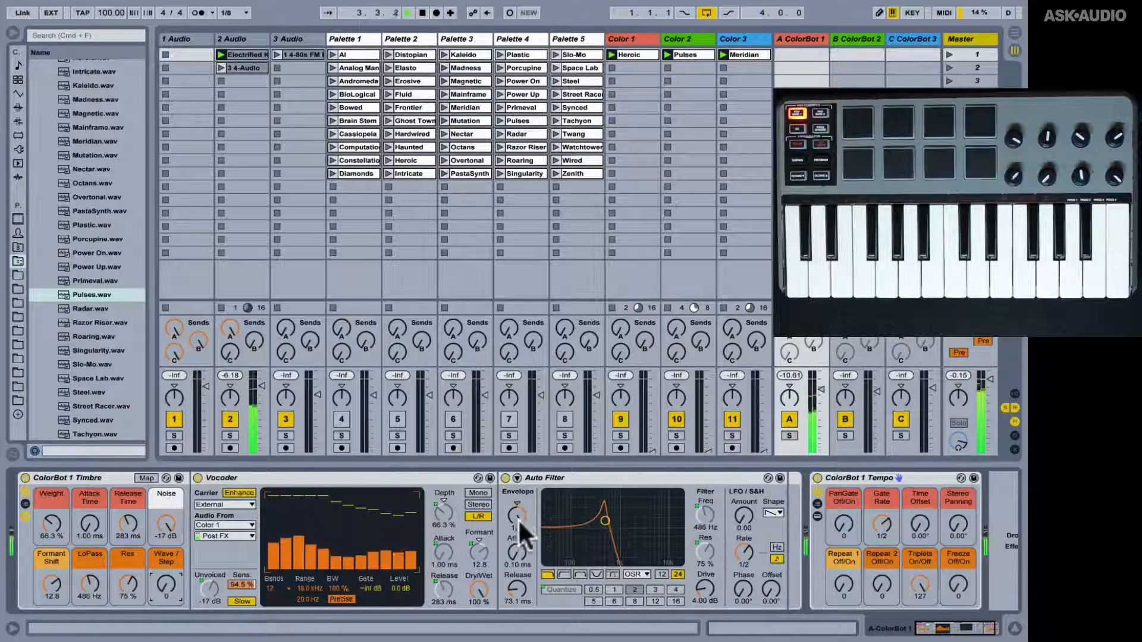
{"action": "left_click_drag", "start_coordinate": [515, 512], "coordinate": [515, 543]}
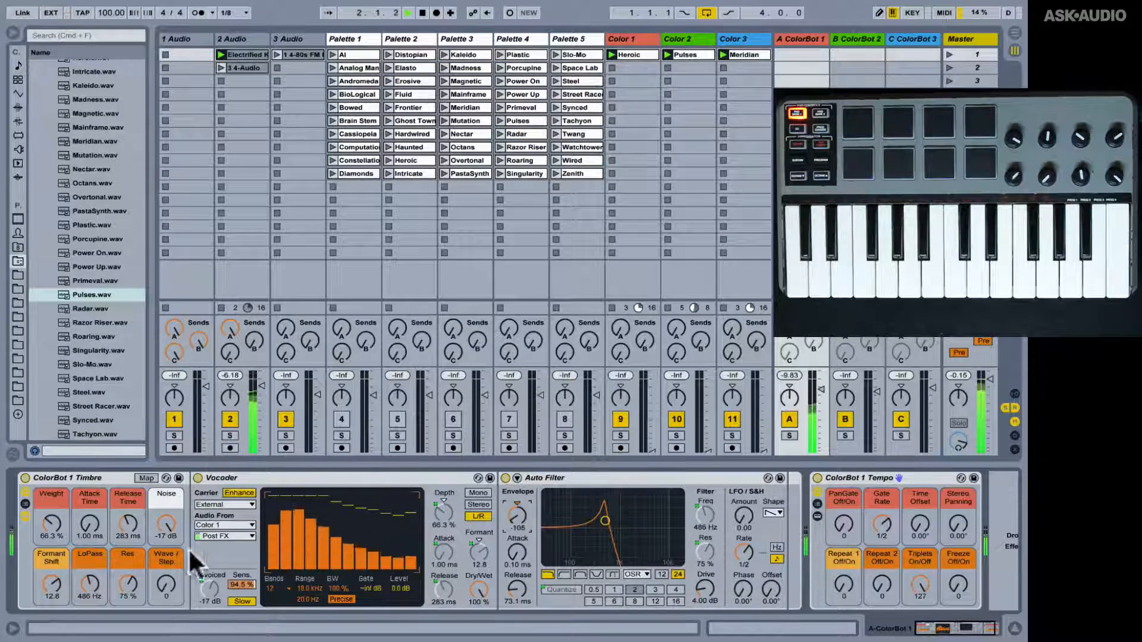
- Set LoPass to 1.80 kHz, Res to 89 % and Wave/Step to 123, trying Auto Filter quantize values 3, 0.5, 8 and finally 1
{"action": "left_click_drag", "start_coordinate": [90, 585], "coordinate": [90, 567]}
{"action": "left_click_drag", "start_coordinate": [165, 581], "coordinate": [165, 508]}
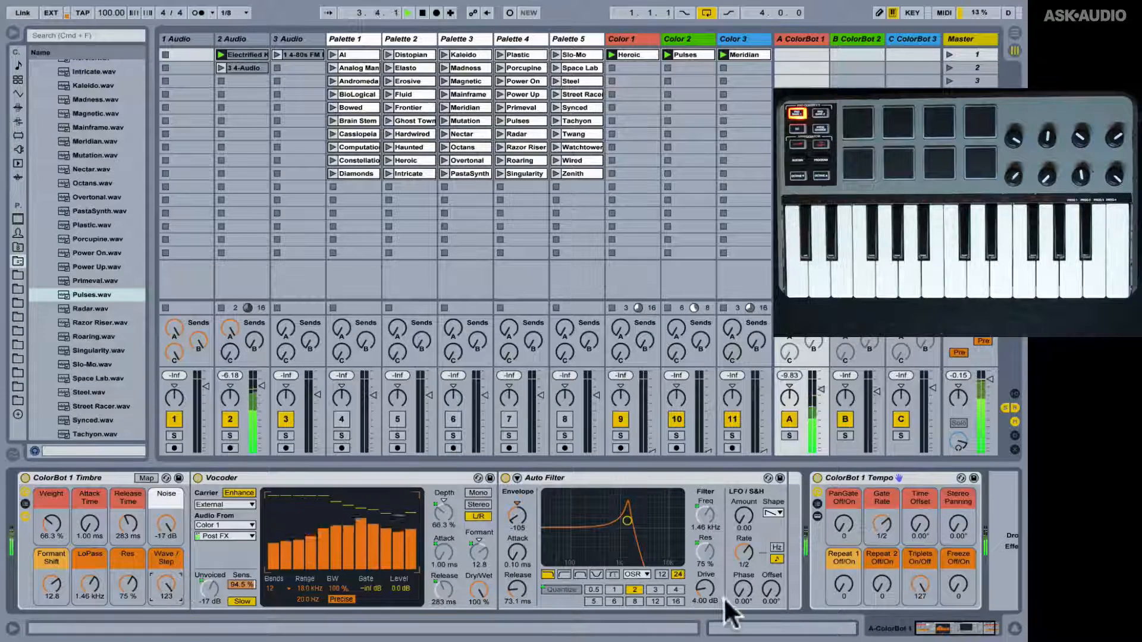
{"action": "left_click", "coordinate": [654, 590]}
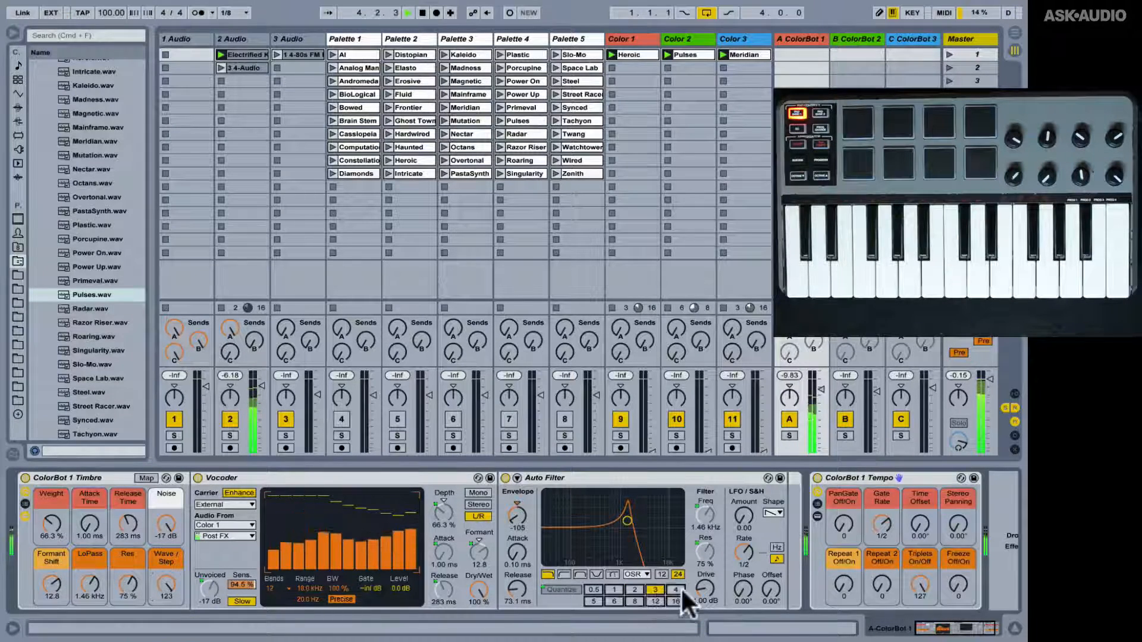
{"action": "left_click", "coordinate": [592, 589]}
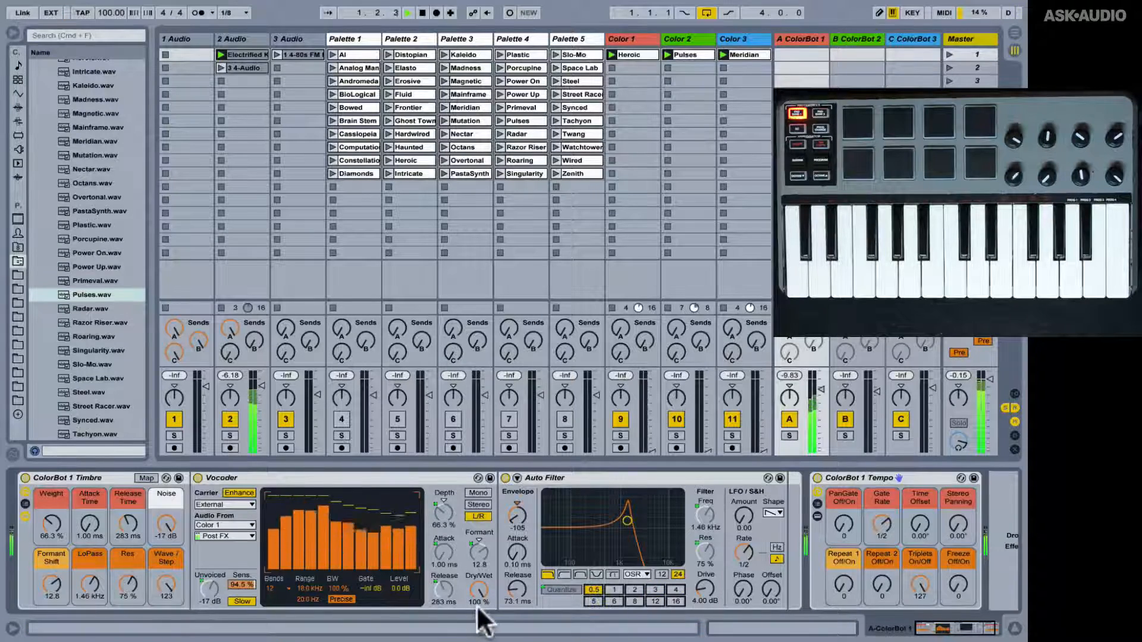
{"action": "left_click_drag", "start_coordinate": [128, 586], "coordinate": [128, 569]}
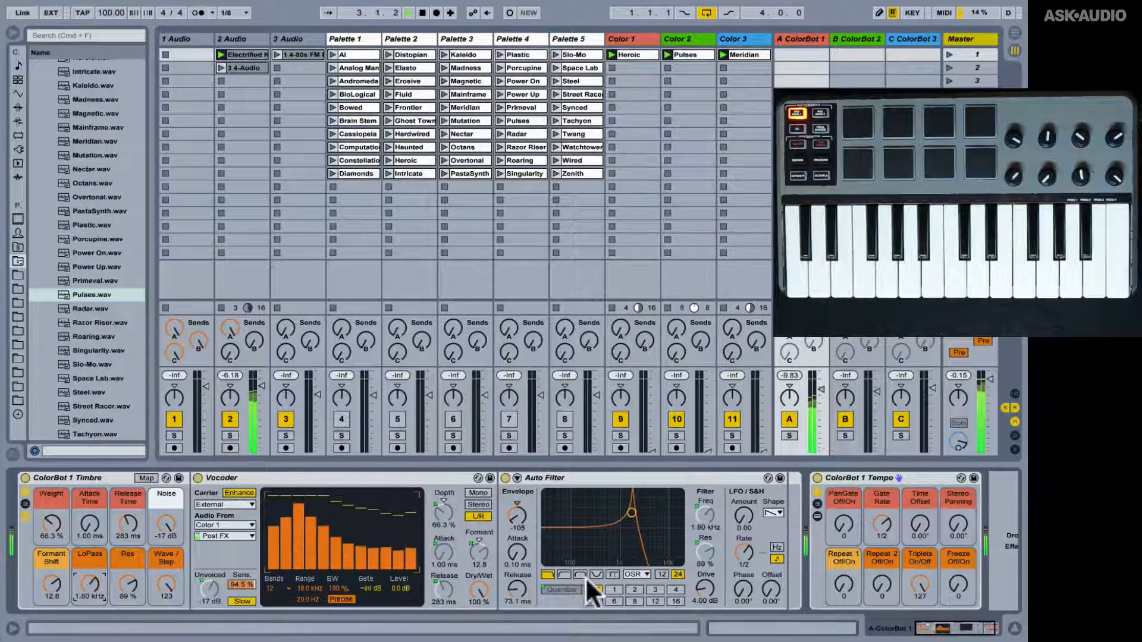
{"action": "left_click", "coordinate": [635, 602]}
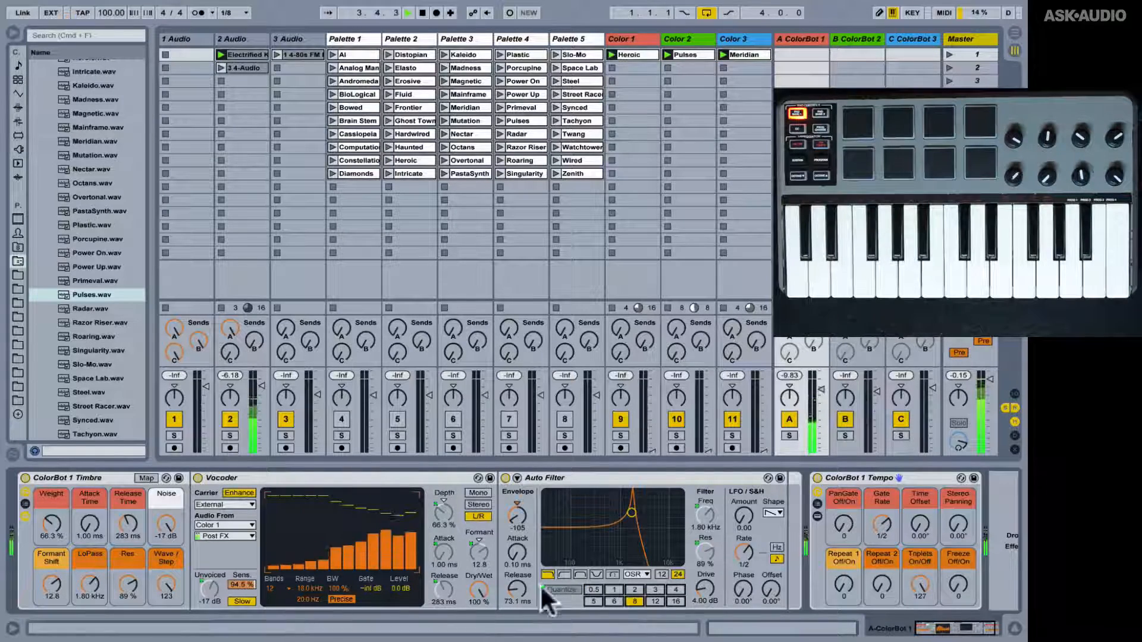
{"action": "left_click", "coordinate": [614, 589]}
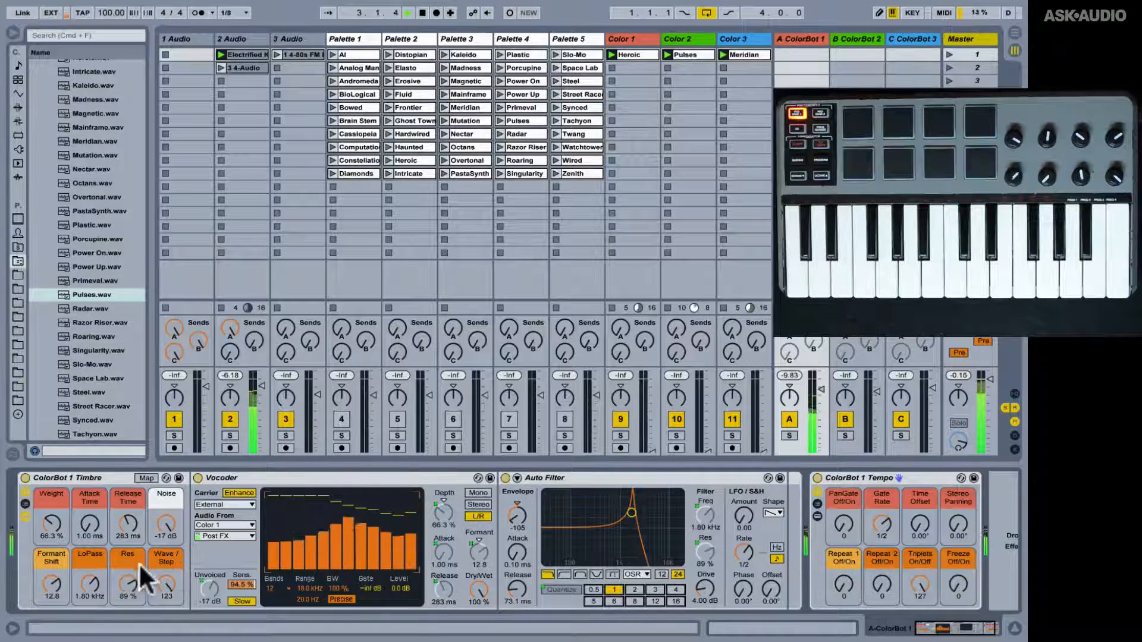
- Set LoPass to 19.9 kHz, Res to 28 %, Noise to -53 dB and Formant Shift to 0.85, and collapse the Timbre rack's devices
{"action": "left_click_drag", "start_coordinate": [90, 585], "coordinate": [127, 624]}
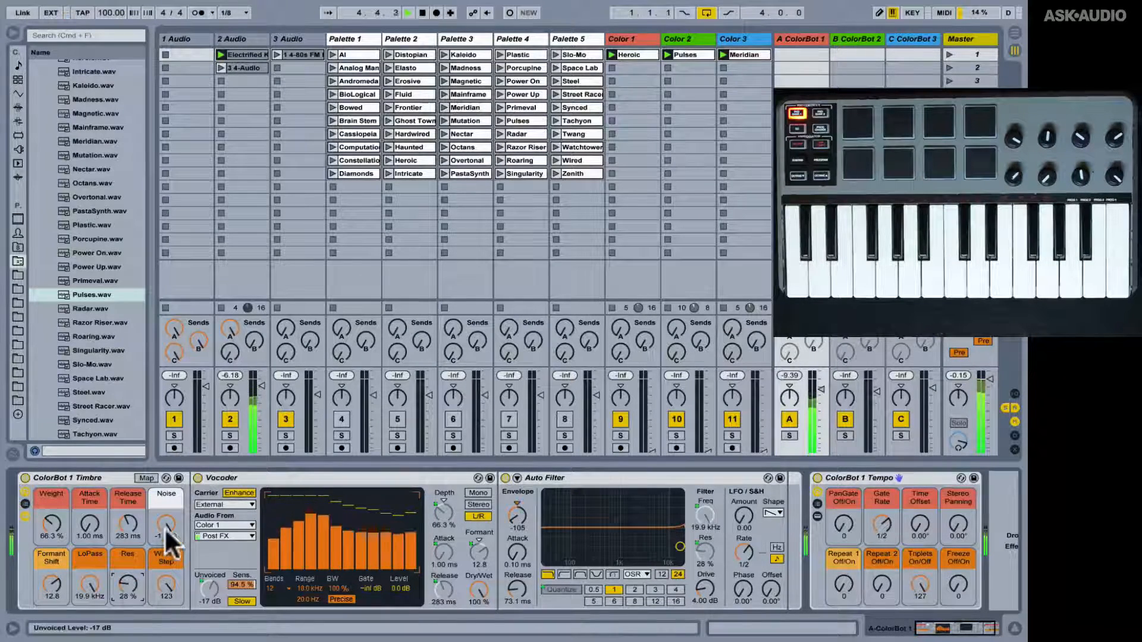
{"action": "left_click_drag", "start_coordinate": [166, 524], "coordinate": [168, 536]}
{"action": "left_click_drag", "start_coordinate": [58, 589], "coordinate": [58, 625]}
{"action": "left_click", "coordinate": [25, 514]}
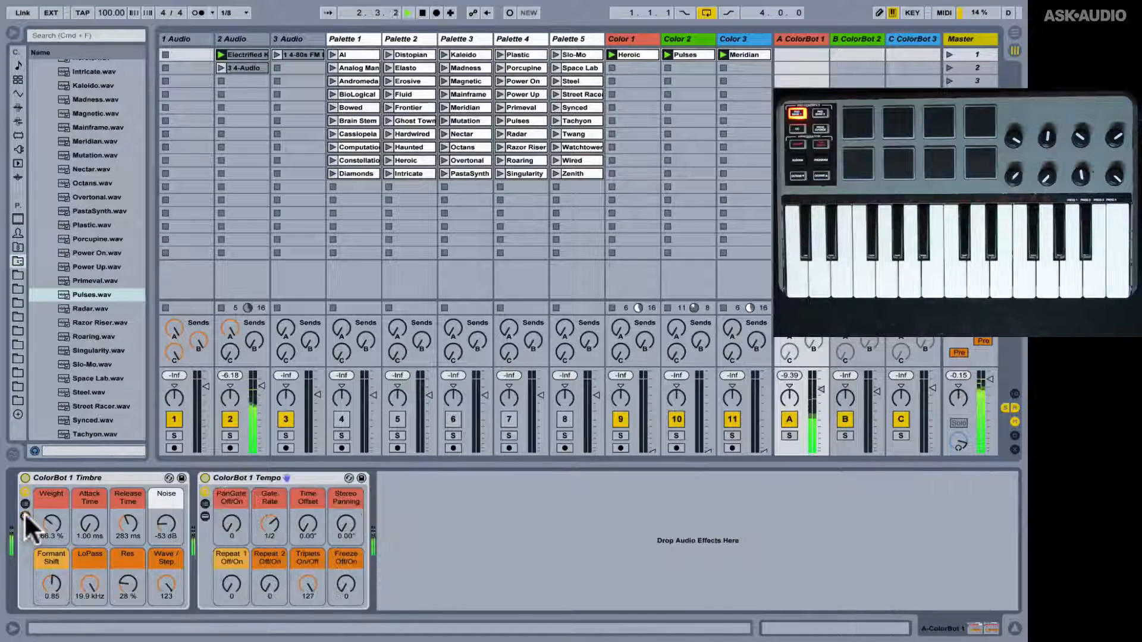
- Reveal the ColorBot 1 Tempo rack's devices and set PanGate to 123, Gate Rate to 3/16 and Stereo Panning to 102°
{"action": "left_click", "coordinate": [205, 515]}
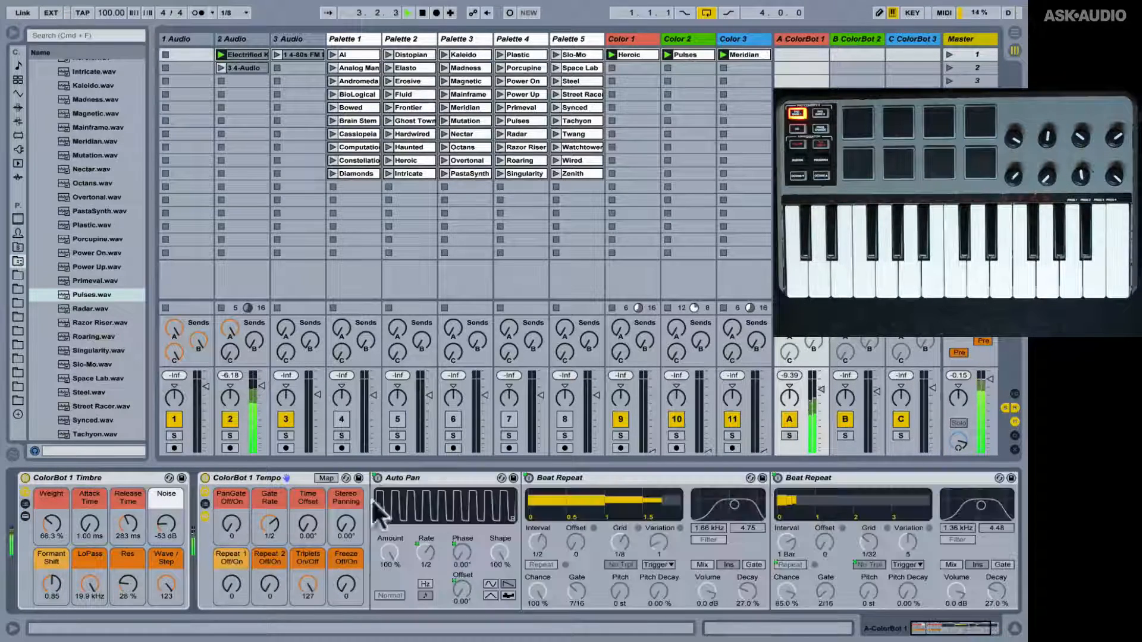
{"action": "scroll", "coordinate": [492, 543], "scroll_direction": "right", "scroll_amount": 2}
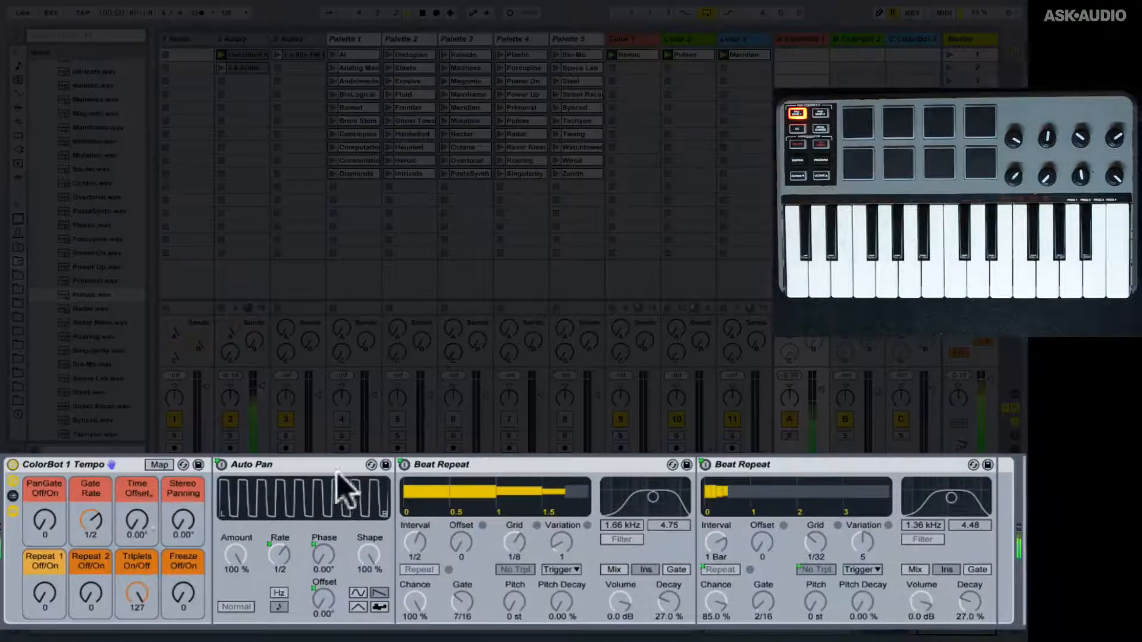
{"action": "left_click_drag", "start_coordinate": [156, 525], "coordinate": [156, 481]}
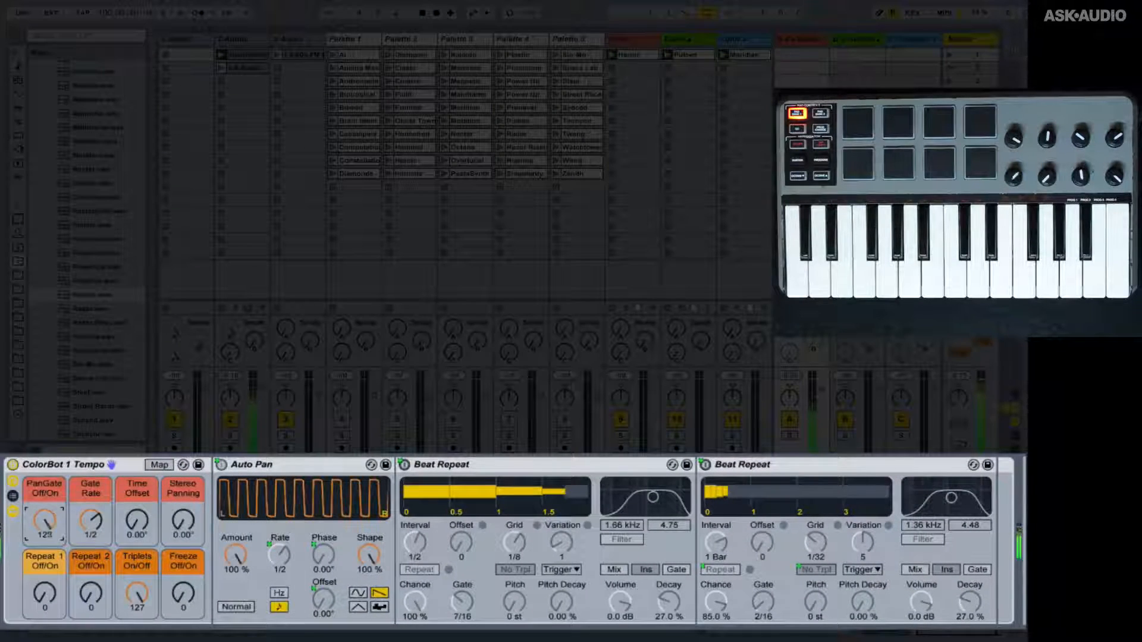
{"action": "left_click_drag", "start_coordinate": [96, 519], "coordinate": [97, 552]}
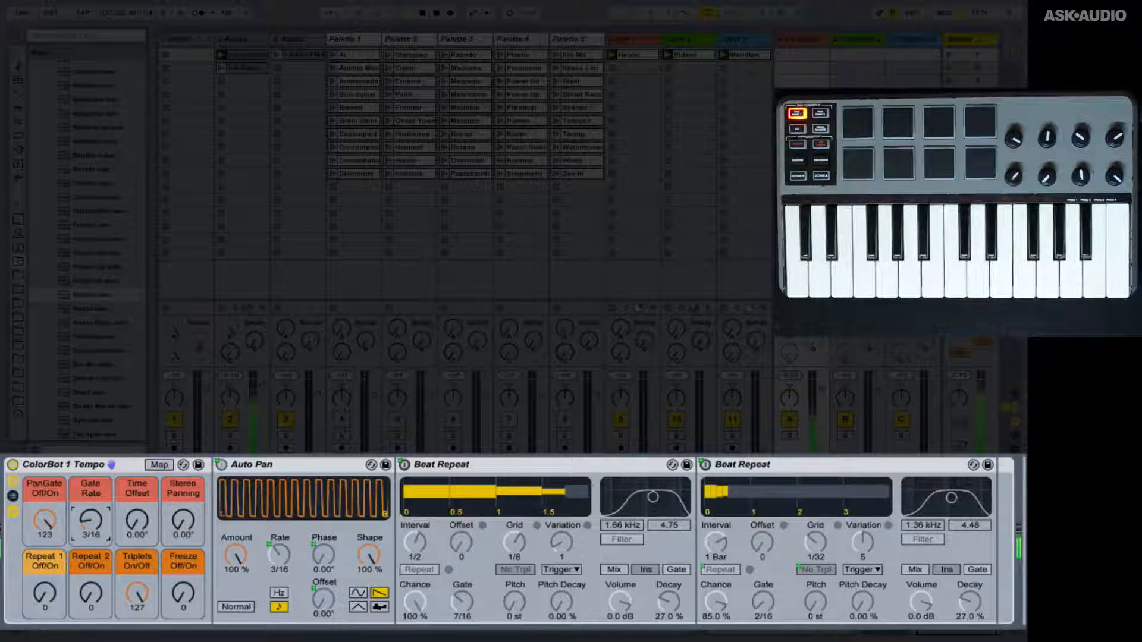
{"action": "mouse_move", "coordinate": [171, 526]}
{"action": "left_mouse_down"}
{"action": "mouse_move", "coordinate": [171, 476]}
{"action": "mouse_move", "coordinate": [178, 524]}
{"action": "left_mouse_up"}
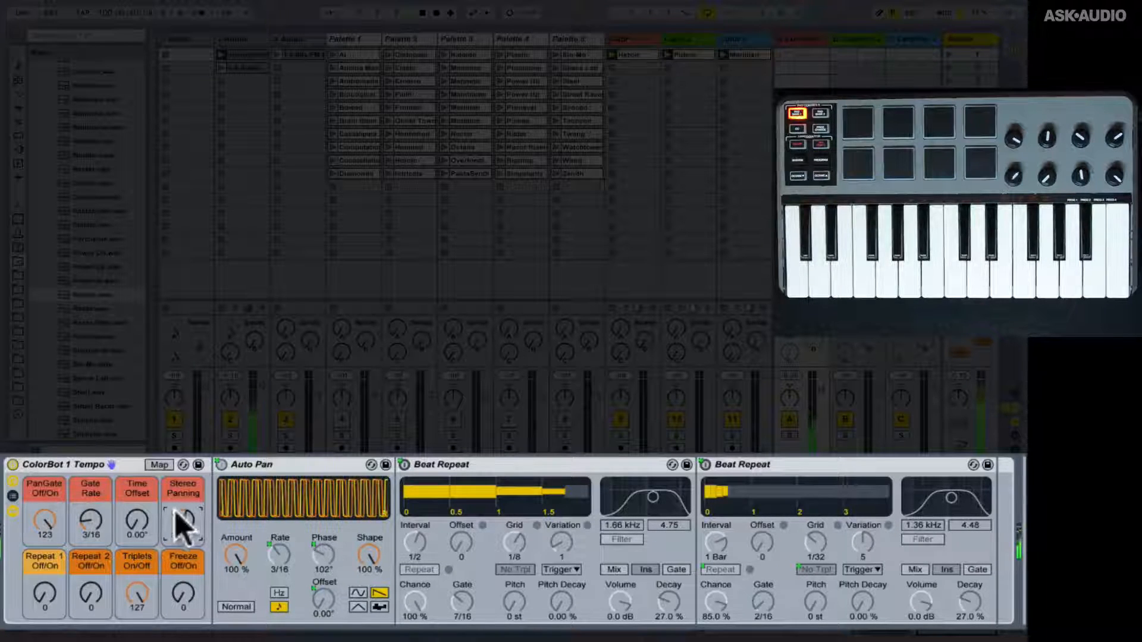
- Set the Tempo rack's Gate Rate to 1/4 and switch PanGate off
{"action": "left_click", "coordinate": [92, 523]}
{"action": "left_click_drag", "start_coordinate": [93, 522], "coordinate": [49, 536]}
{"action": "left_click", "coordinate": [47, 524]}
- Set the Tempo rack's Repeat 2 to 114 and switch Repeat 1 off and back on at 105
{"action": "left_click", "coordinate": [98, 604]}
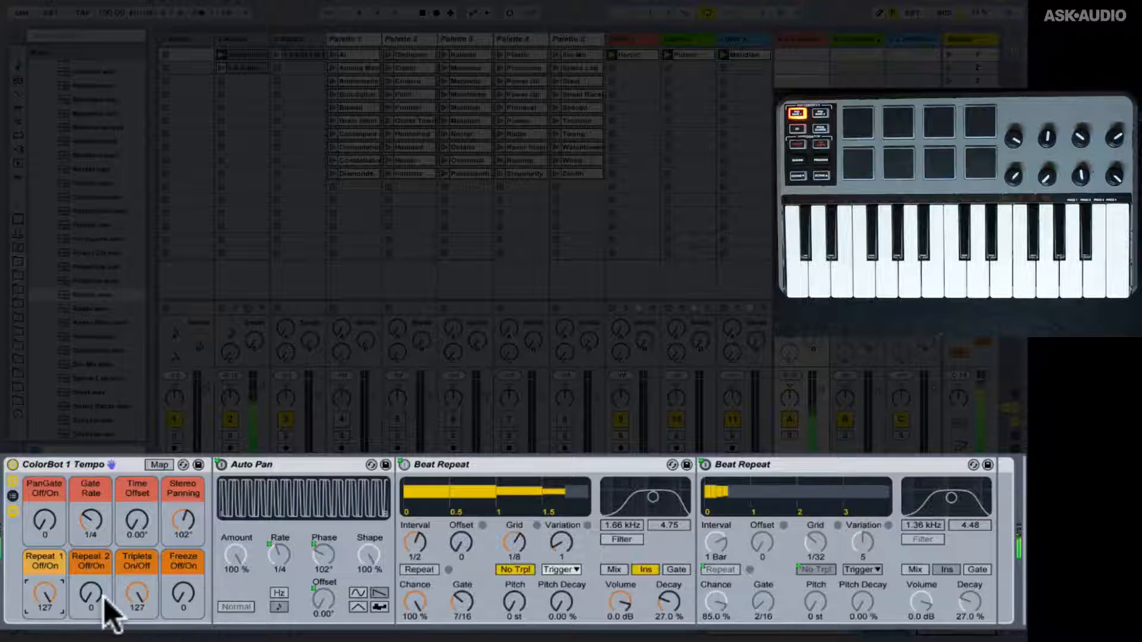
{"action": "left_click_drag", "start_coordinate": [97, 606], "coordinate": [97, 554]}
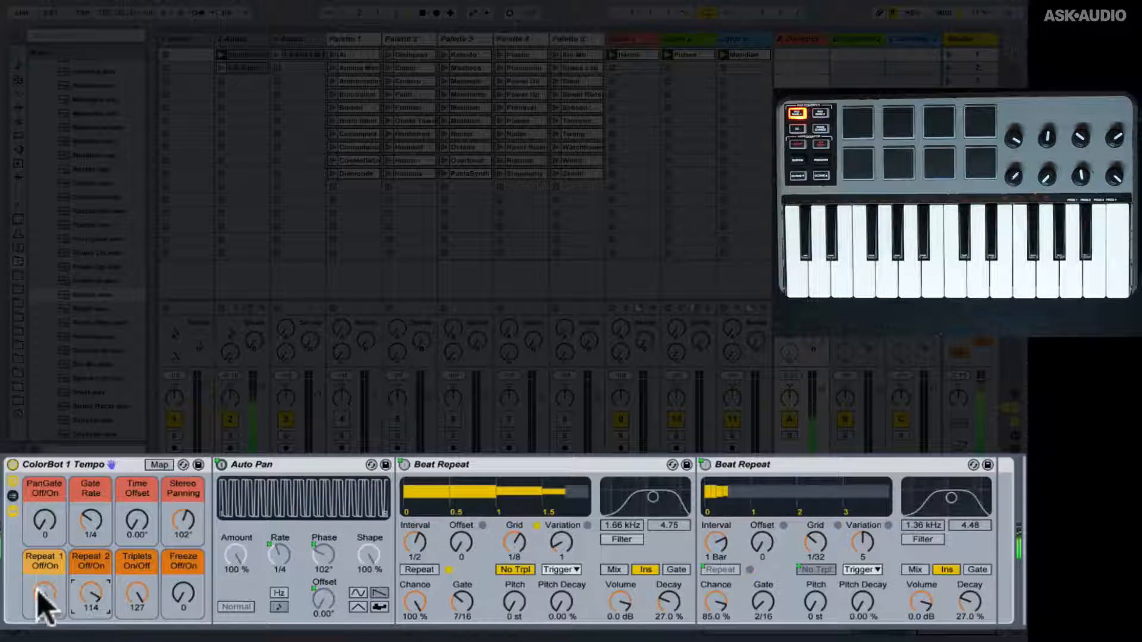
{"action": "left_click_drag", "start_coordinate": [40, 598], "coordinate": [41, 641]}
{"action": "left_click_drag", "start_coordinate": [42, 598], "coordinate": [41, 555]}
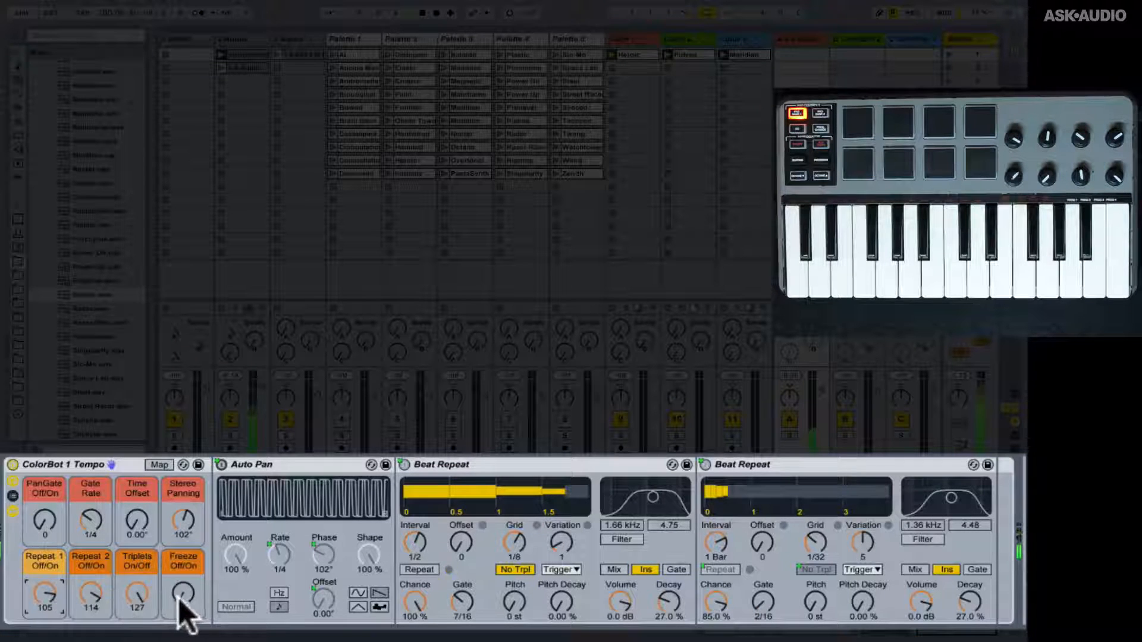
- Try Freeze on and off in the ColorBot 1 Tempo rack, and set Repeat 1 to 125, Repeat 2 to 0 and PanGate to 107
{"action": "left_click_drag", "start_coordinate": [183, 601], "coordinate": [183, 550]}
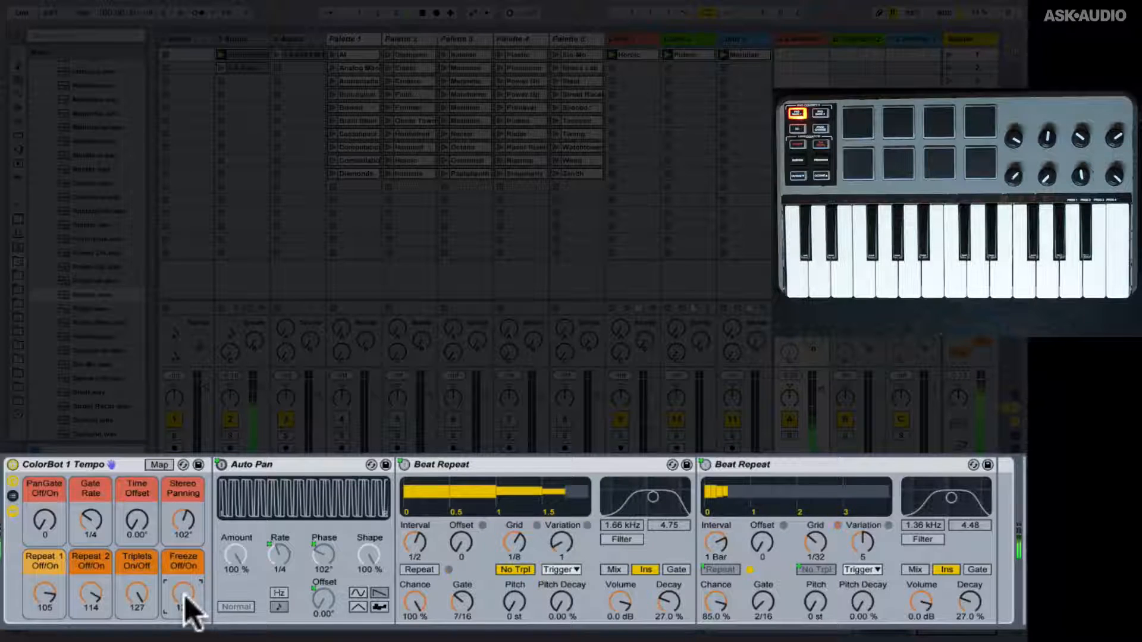
{"action": "left_click_drag", "start_coordinate": [183, 595], "coordinate": [184, 632]}
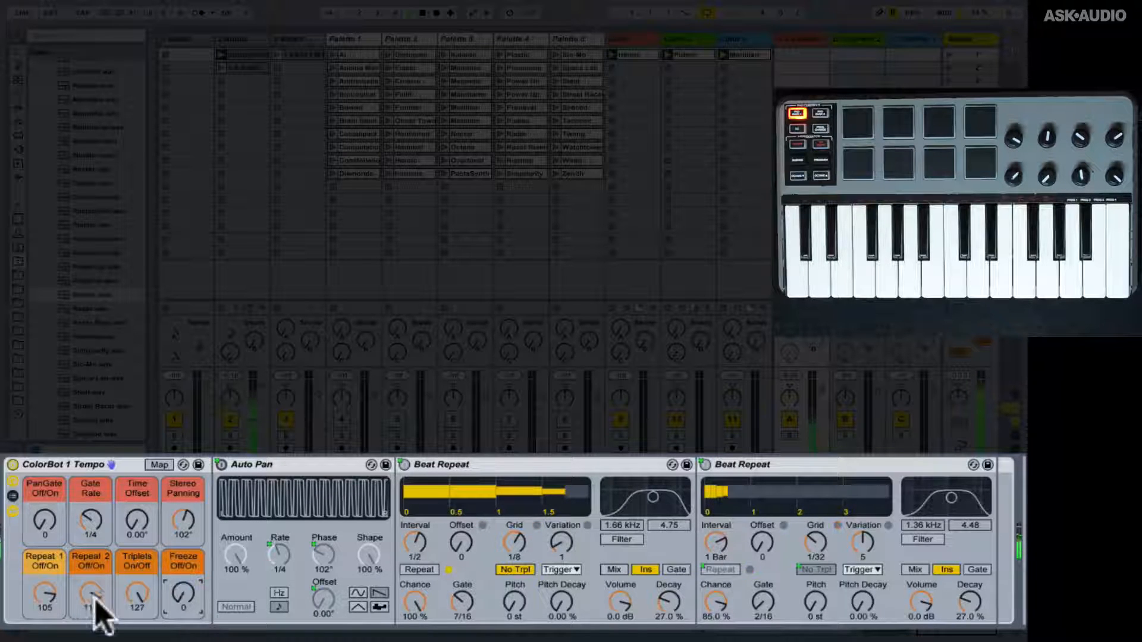
{"action": "left_click_drag", "start_coordinate": [92, 595], "coordinate": [92, 633]}
{"action": "left_click_drag", "start_coordinate": [31, 589], "coordinate": [31, 632]}
{"action": "left_click_drag", "start_coordinate": [91, 594], "coordinate": [90, 553]}
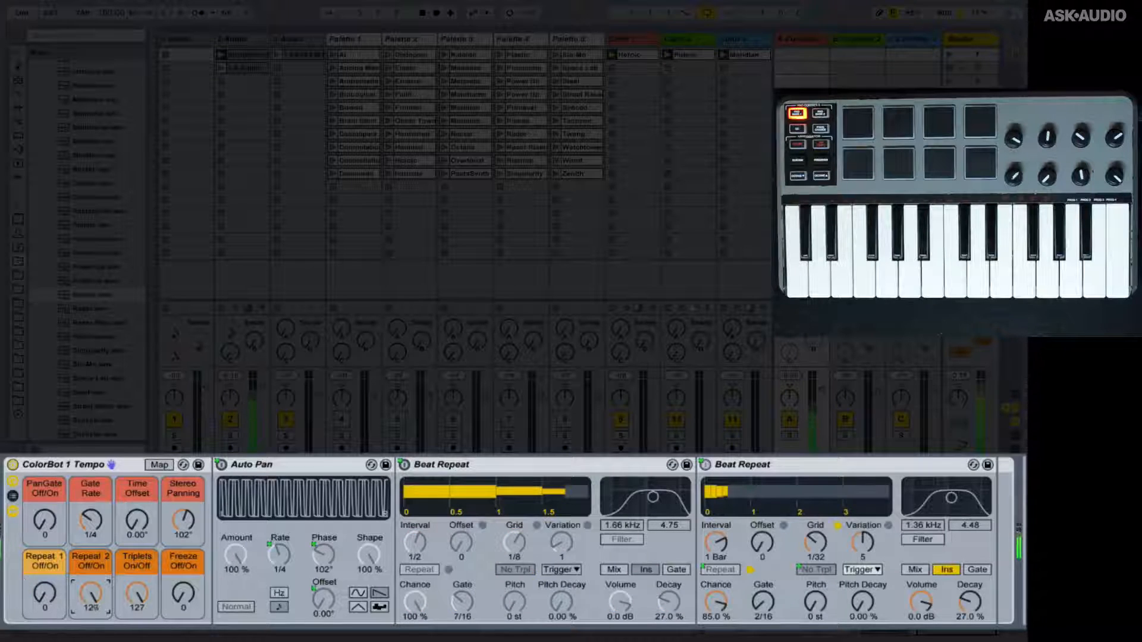
{"action": "left_click_drag", "start_coordinate": [46, 604], "coordinate": [45, 491]}
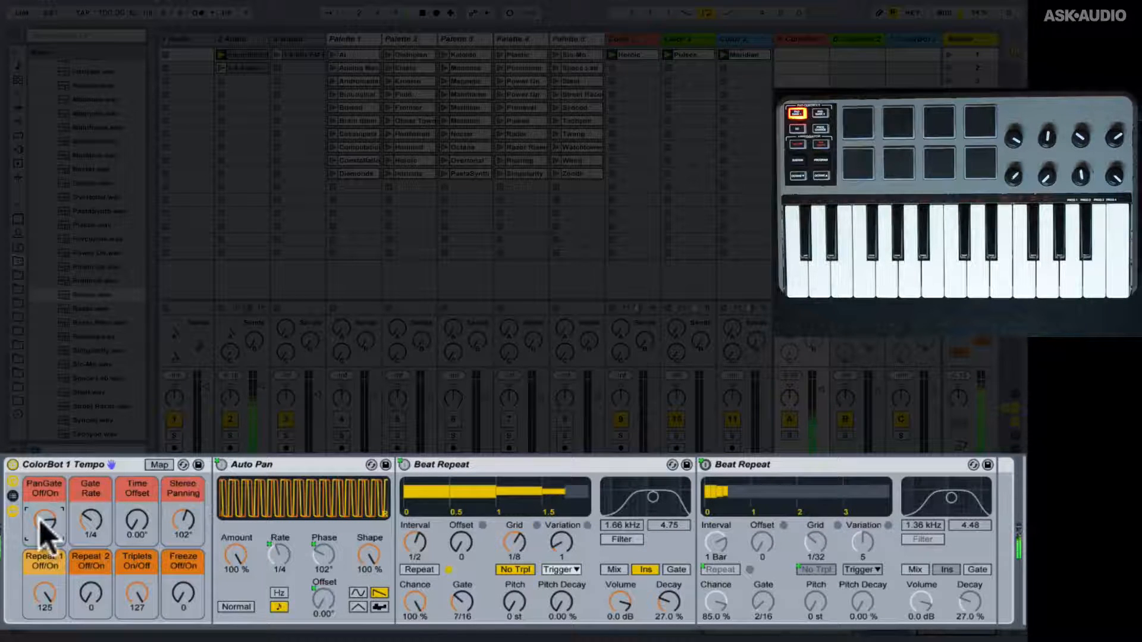
{"action": "left_click_drag", "start_coordinate": [50, 517], "coordinate": [50, 513]}
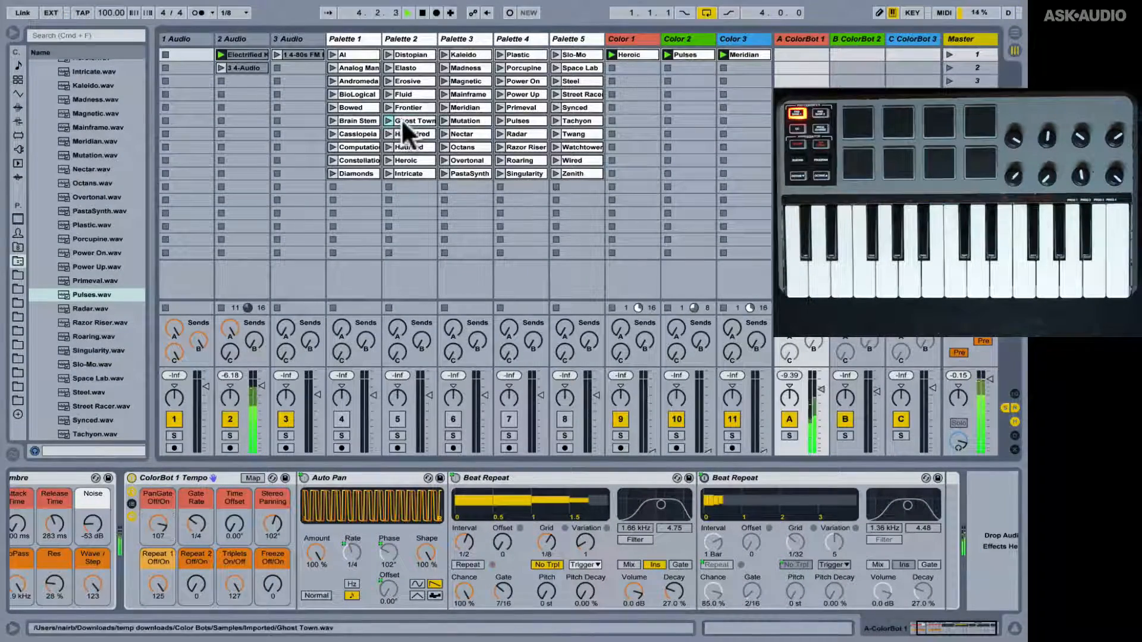
- Swap Color 1's first clip for Ghost Town from Palette 2, and replace that with Madness from Palette 3
{"action": "left_click_drag", "start_coordinate": [401, 119], "coordinate": [638, 47]}
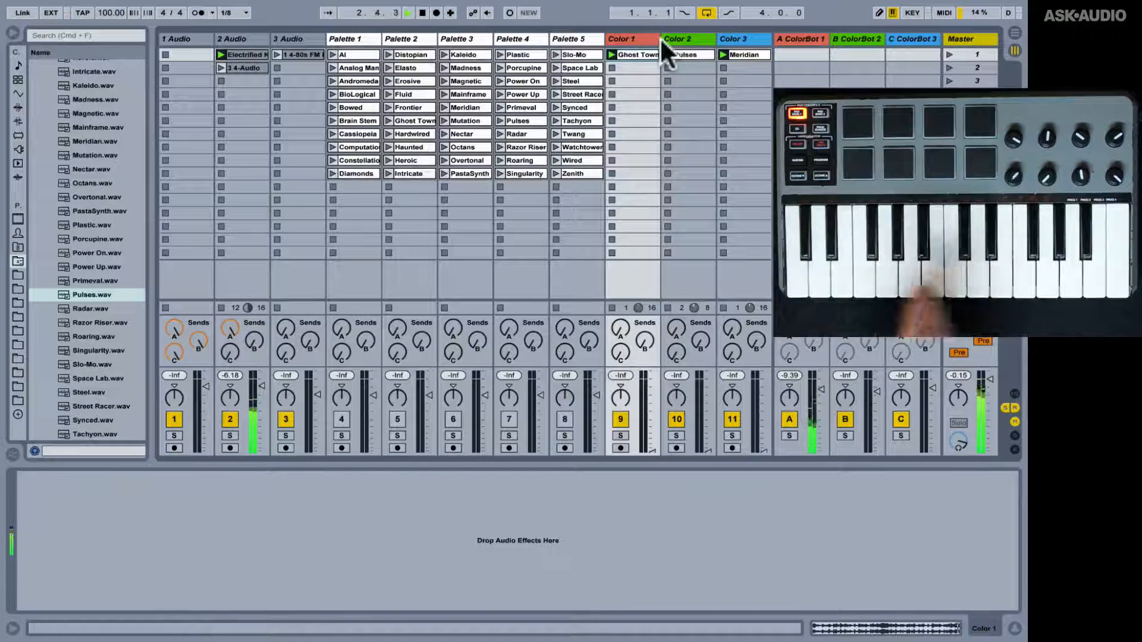
{"action": "left_click", "coordinate": [799, 40]}
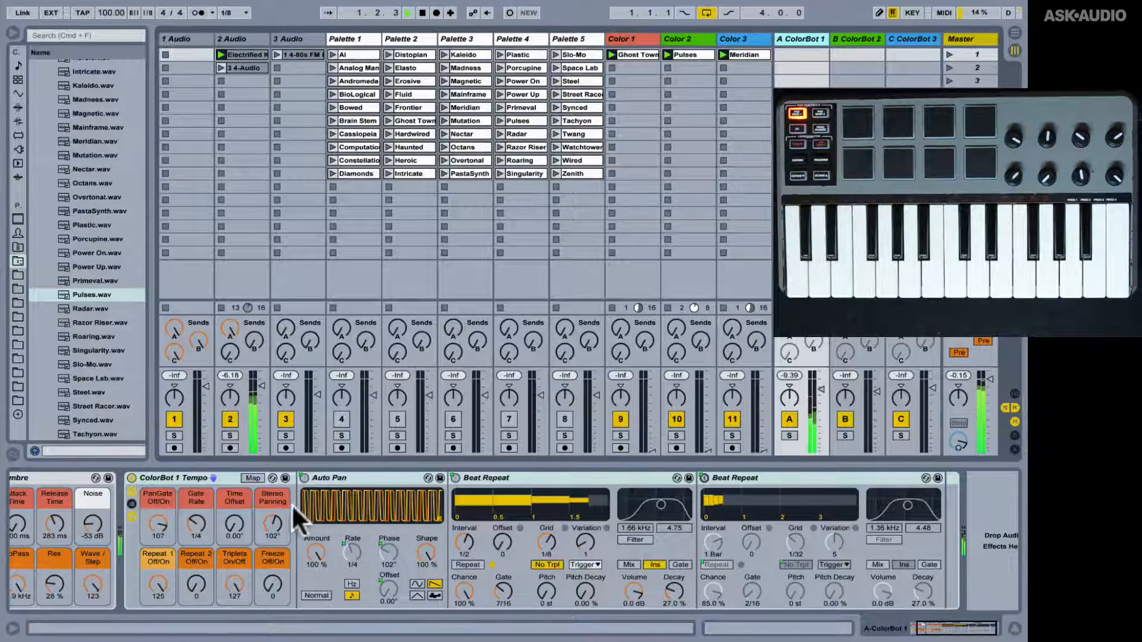
{"action": "left_click_drag", "start_coordinate": [461, 64], "coordinate": [631, 54]}
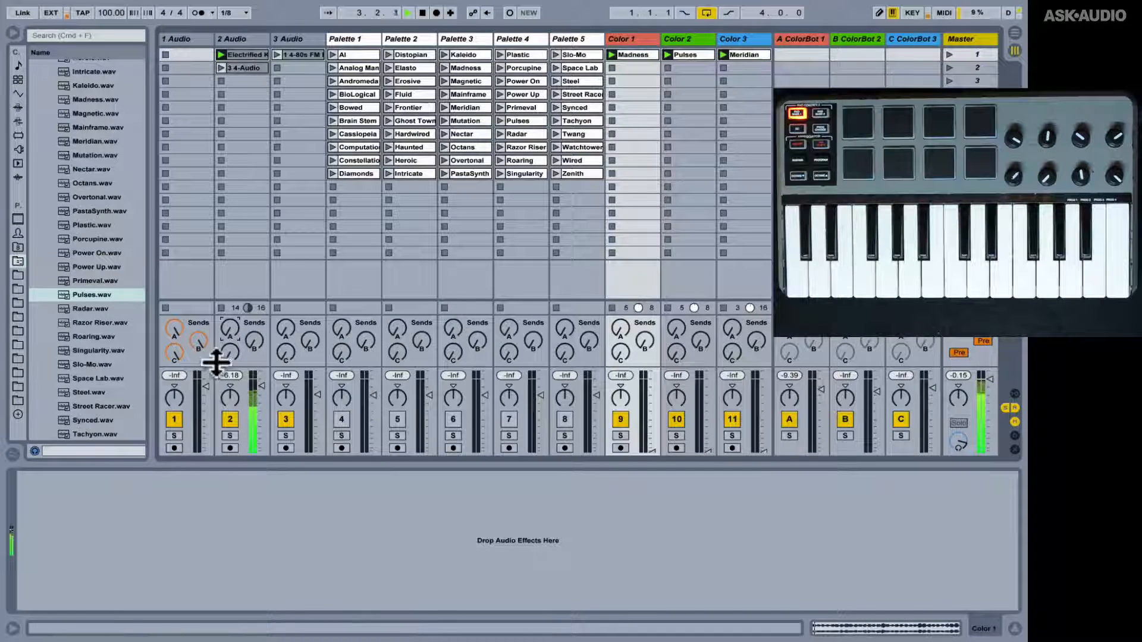
- Try raising 2 Audio's sends to all three ColorBots, with ColorBot 3 at -3.0 dB, and turn them all back down
{"action": "left_click_drag", "start_coordinate": [230, 329], "coordinate": [230, 280]}
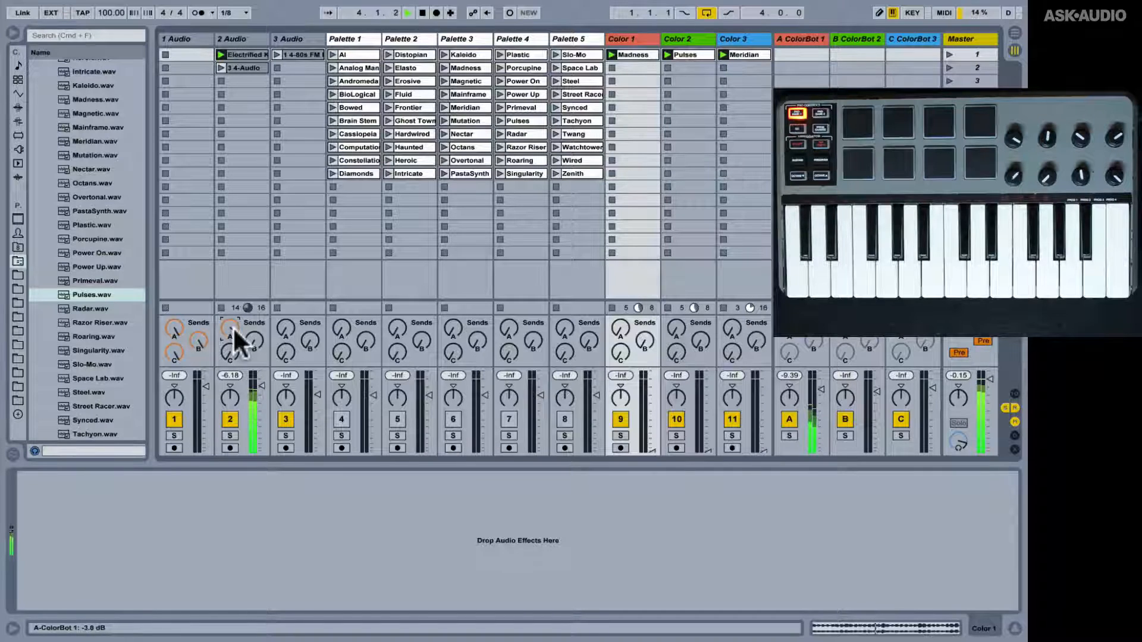
{"action": "left_click_drag", "start_coordinate": [254, 340], "coordinate": [229, 304]}
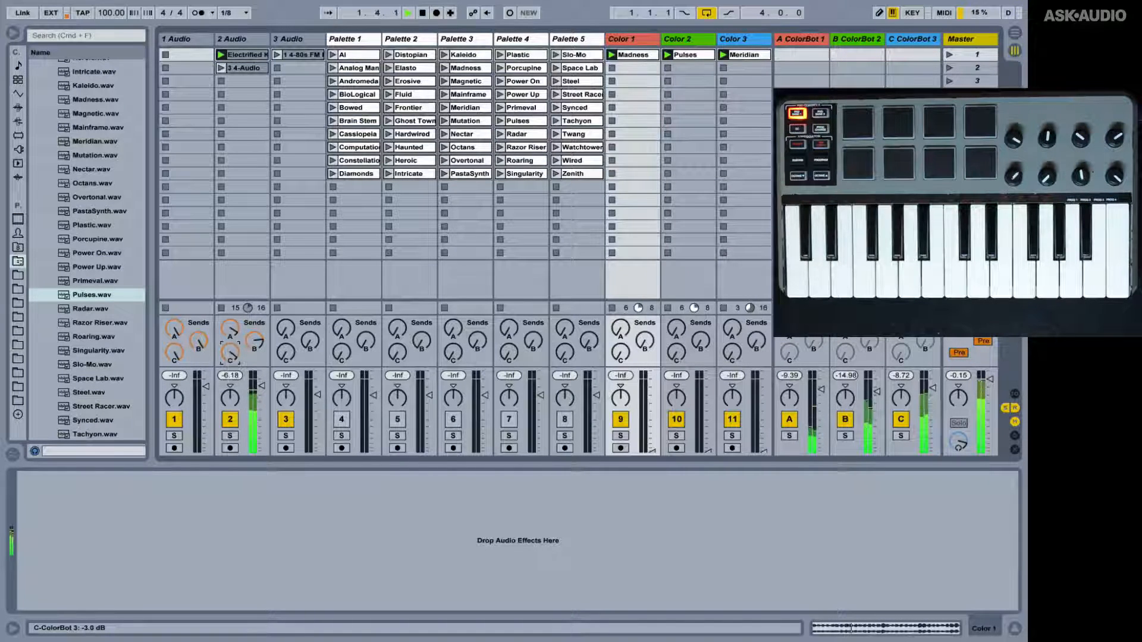
{"action": "left_click_drag", "start_coordinate": [229, 355], "coordinate": [229, 423]}
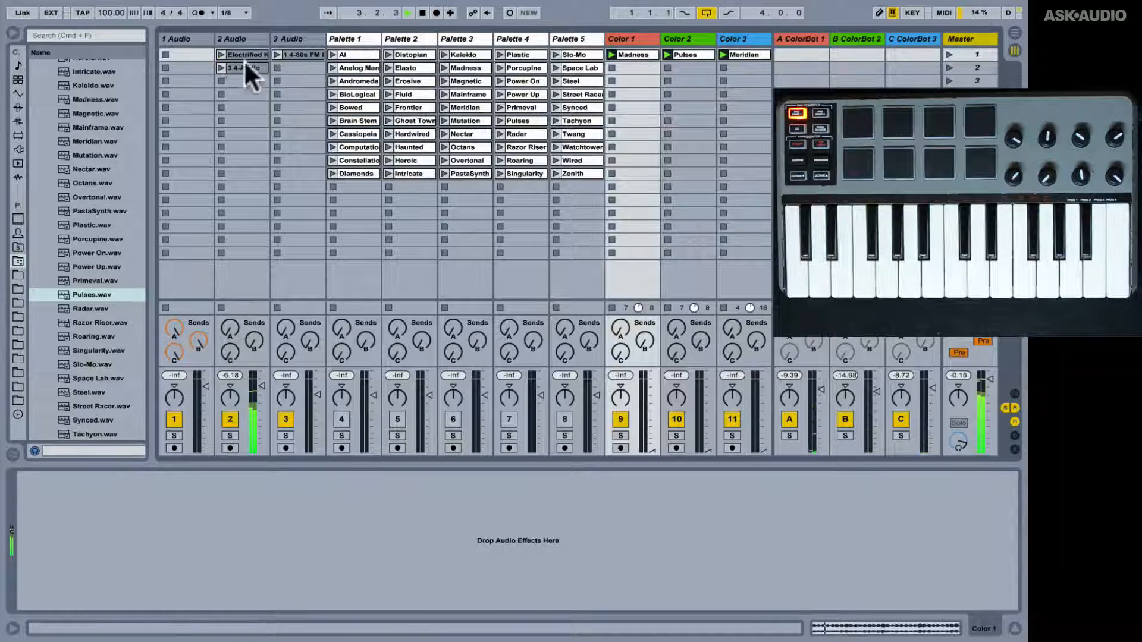
- Launch the clip on 3 Audio, raise its ColorBot 1 and ColorBot 2 sends partway and keep its ColorBot 3 send off
{"action": "left_click", "coordinate": [277, 54]}
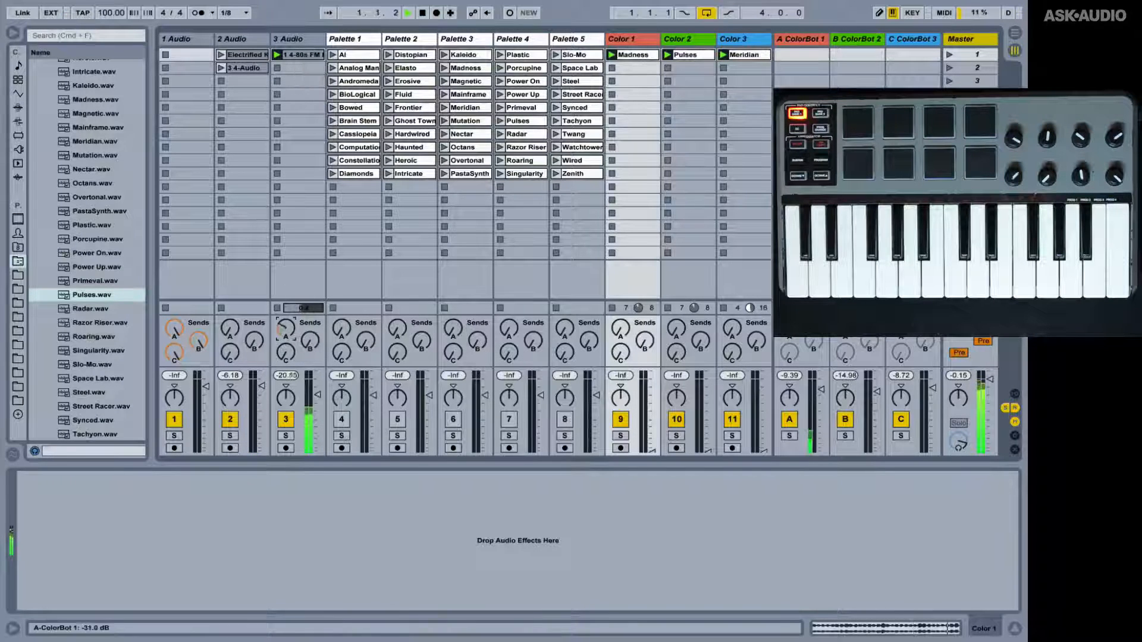
{"action": "mouse_move", "coordinate": [292, 324]}
{"action": "left_mouse_down"}
{"action": "mouse_move", "coordinate": [291, 340]}
{"action": "mouse_move", "coordinate": [292, 328]}
{"action": "left_mouse_up"}
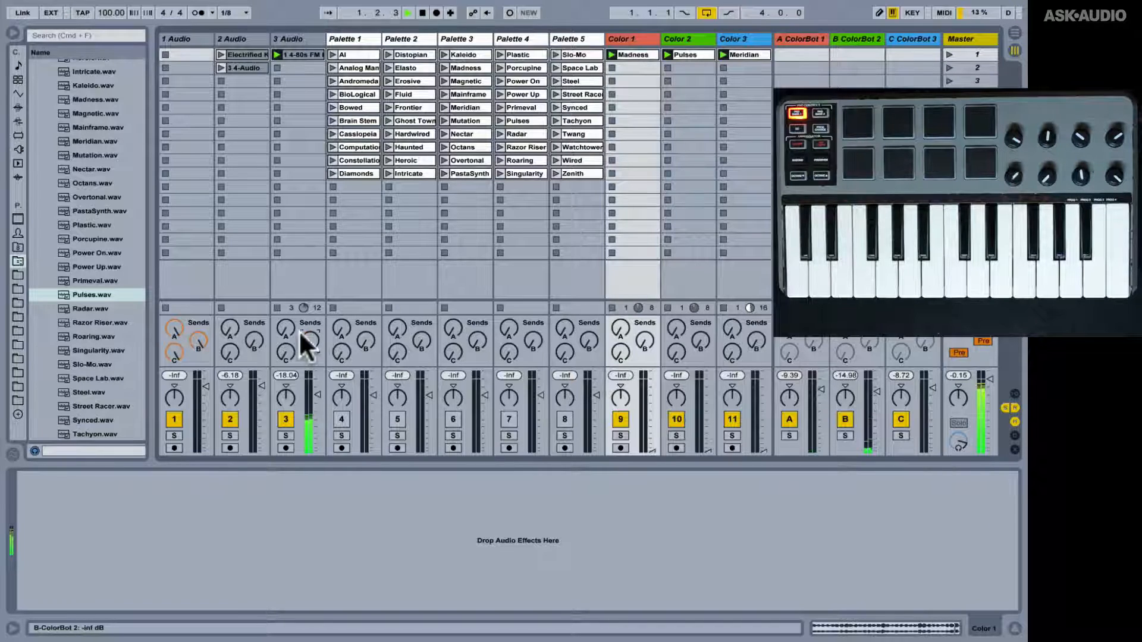
{"action": "left_click_drag", "start_coordinate": [306, 332], "coordinate": [306, 330]}
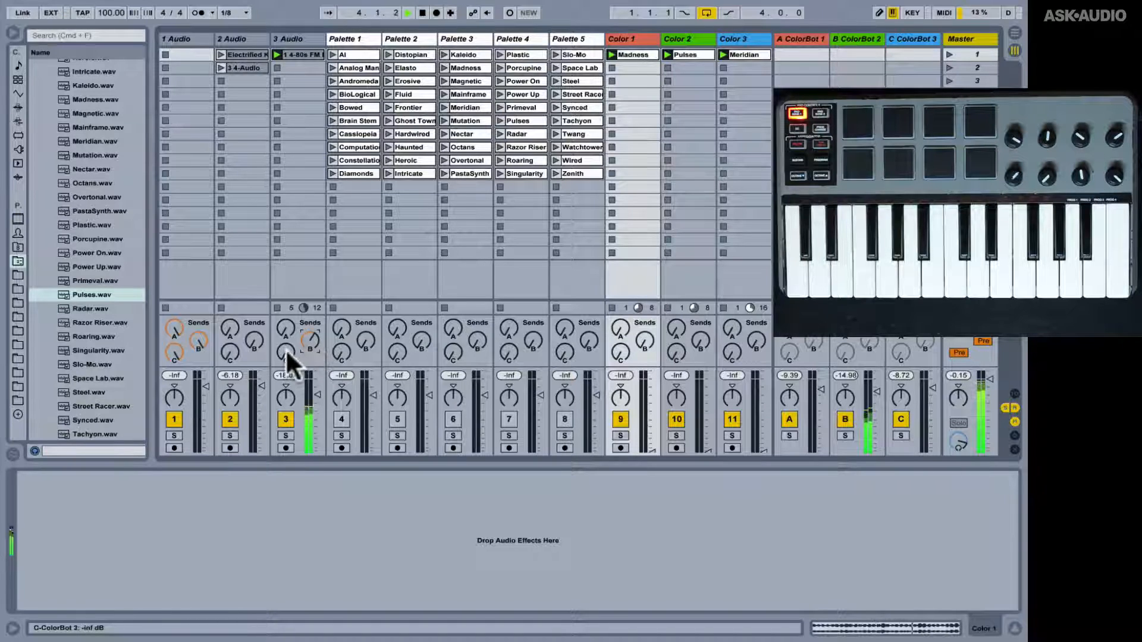
{"action": "left_click", "coordinate": [286, 352]}
{"action": "mouse_move", "coordinate": [286, 352]}
{"action": "left_mouse_down"}
{"action": "mouse_move", "coordinate": [286, 343]}
{"action": "mouse_move", "coordinate": [286, 374]}
{"action": "left_mouse_up"}
{"action": "left_click_drag", "start_coordinate": [285, 329], "coordinate": [286, 325]}
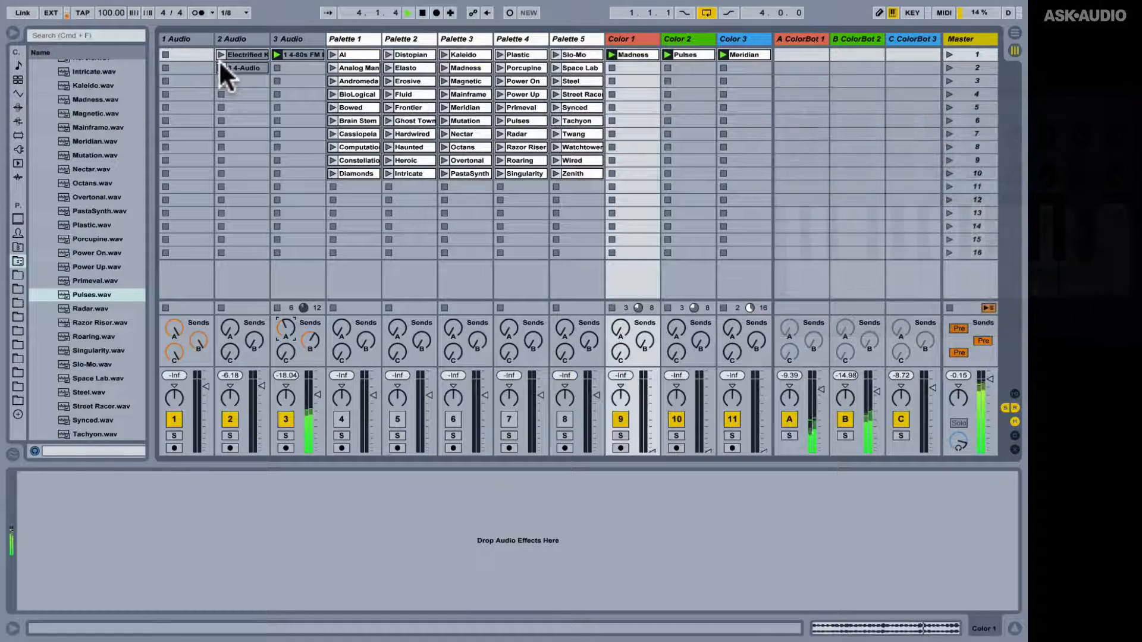
- Launch the 3 4-Audio clip on 2 Audio and raise the track's sends to ColorBot 2 and ColorBot 3
{"action": "left_click", "coordinate": [221, 68]}
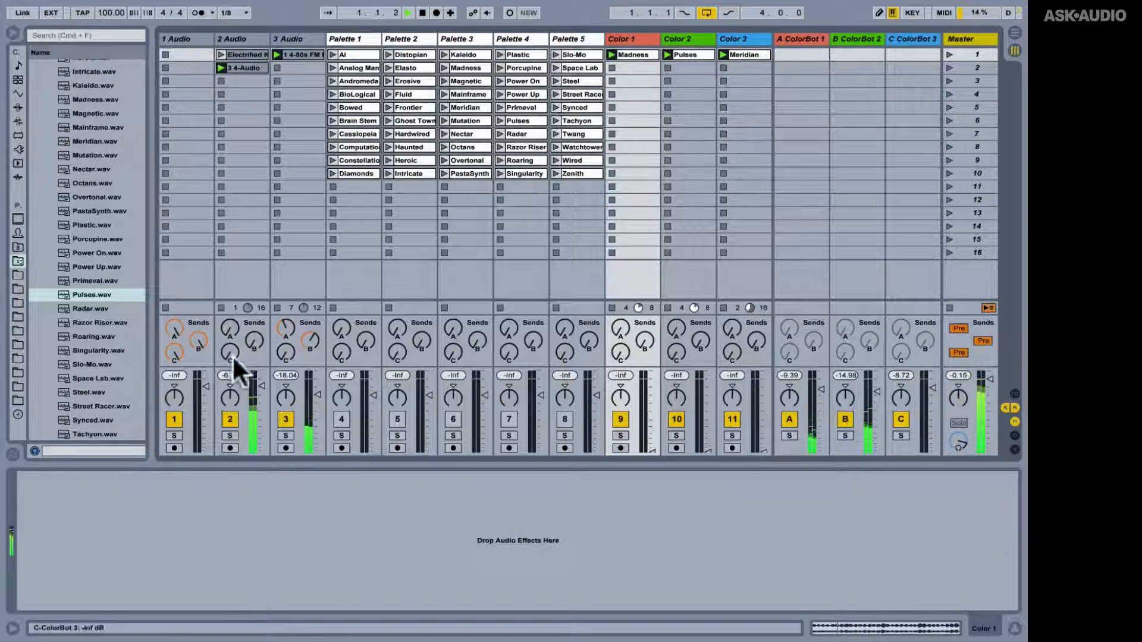
{"action": "mouse_move", "coordinate": [230, 328]}
{"action": "left_mouse_down"}
{"action": "mouse_move", "coordinate": [230, 309]}
{"action": "mouse_move", "coordinate": [230, 334]}
{"action": "mouse_move", "coordinate": [257, 330]}
{"action": "mouse_move", "coordinate": [256, 319]}
{"action": "mouse_move", "coordinate": [234, 351]}
{"action": "left_mouse_up"}
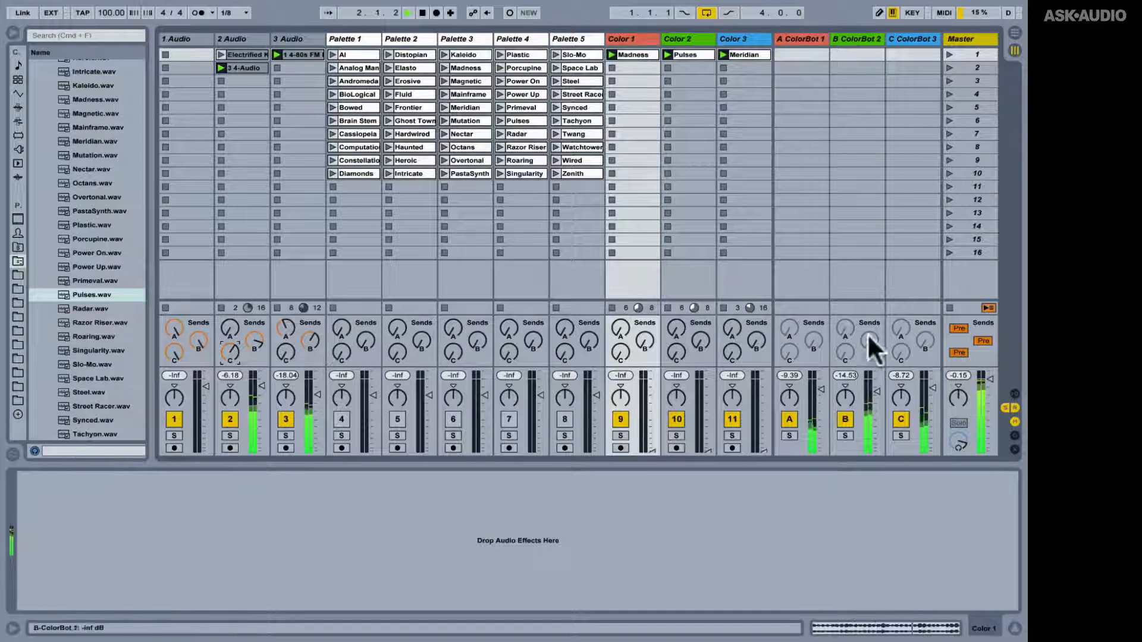
- Deactivate the ColorBot 1, 2 and 3 return tracks to compare the dry sound, and reactivate all three
{"action": "left_click", "coordinate": [788, 419]}
{"action": "left_click", "coordinate": [846, 416]}
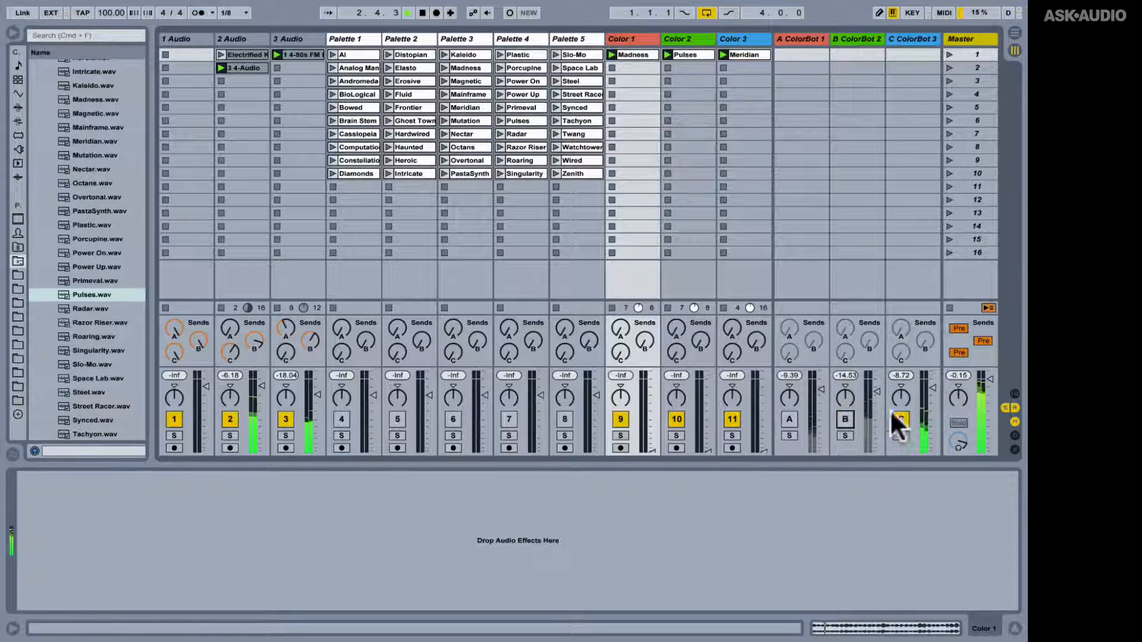
{"action": "left_click", "coordinate": [898, 418]}
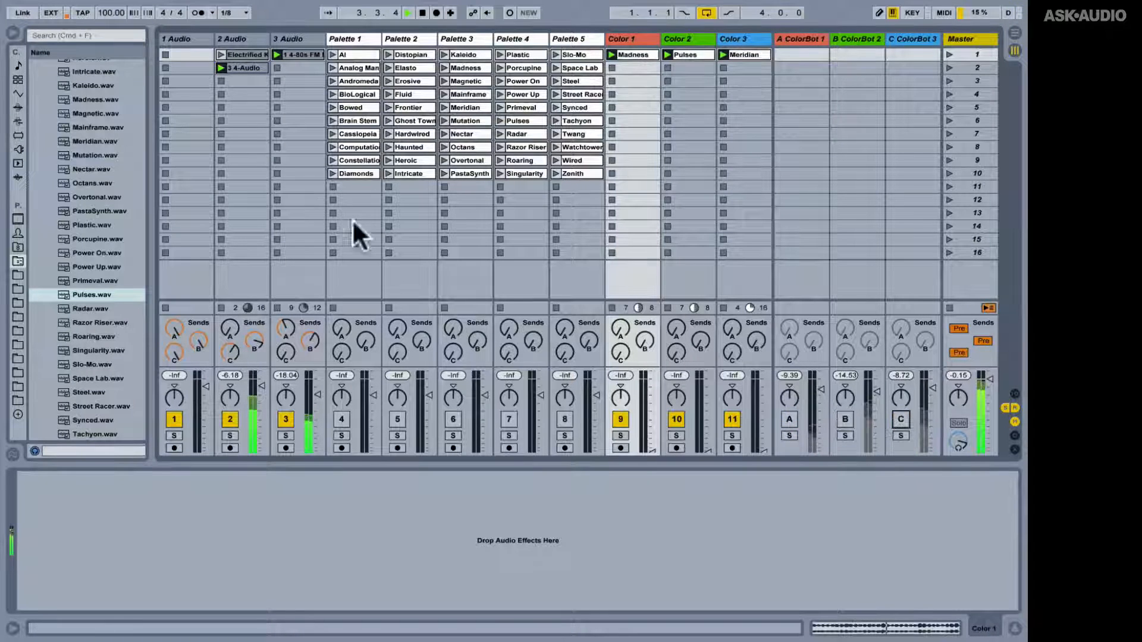
{"action": "left_click", "coordinate": [791, 420]}
{"action": "left_click", "coordinate": [841, 419]}
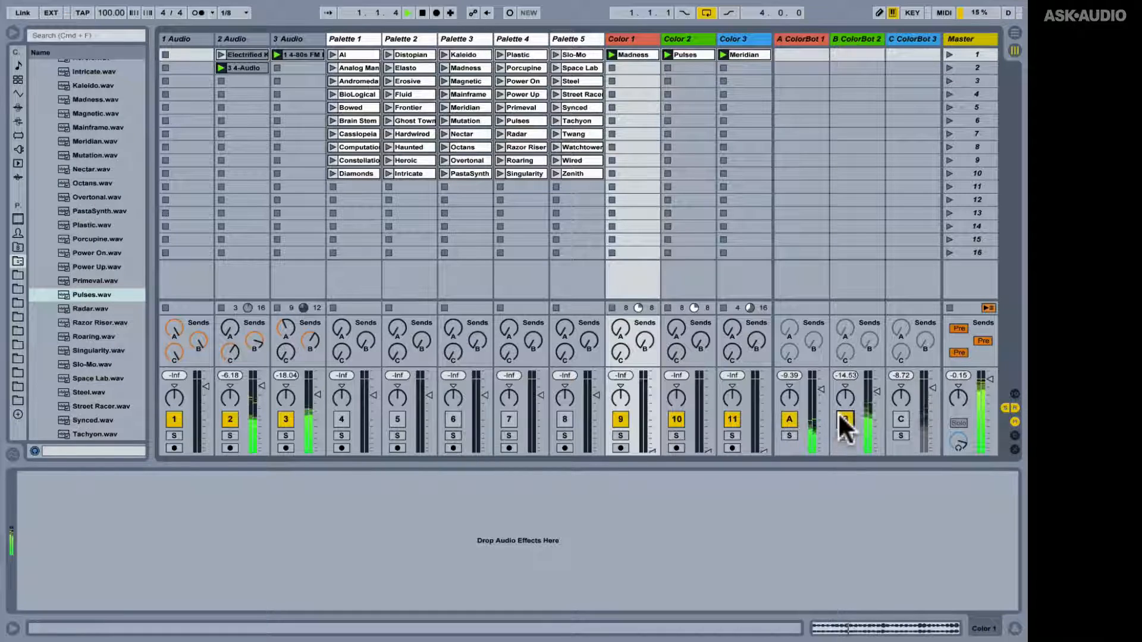
{"action": "left_click", "coordinate": [899, 418]}
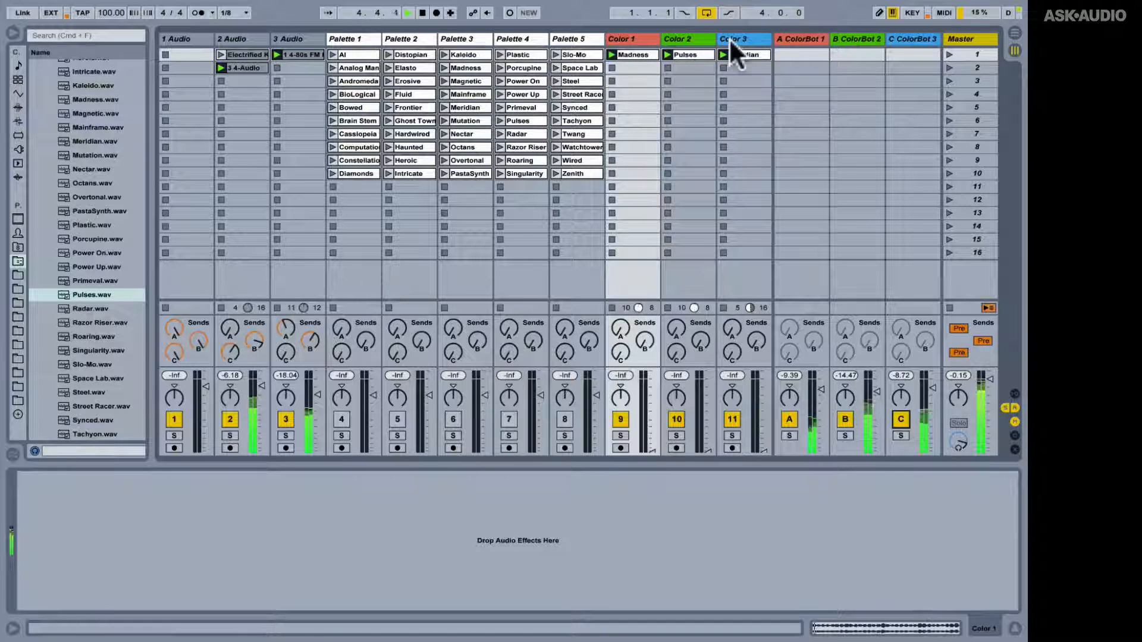
- Set the ColorBot 2 Timbre rack's Res to 80 % and sweep its LoPass down and partway back up
{"action": "left_click", "coordinate": [692, 41]}
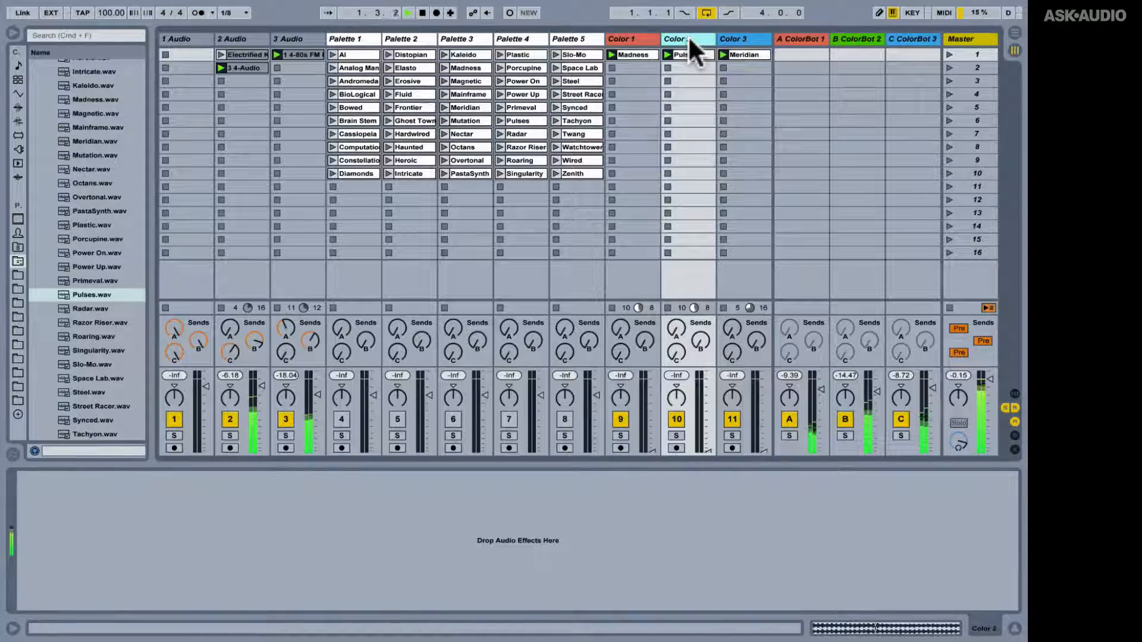
{"action": "left_click", "coordinate": [872, 38]}
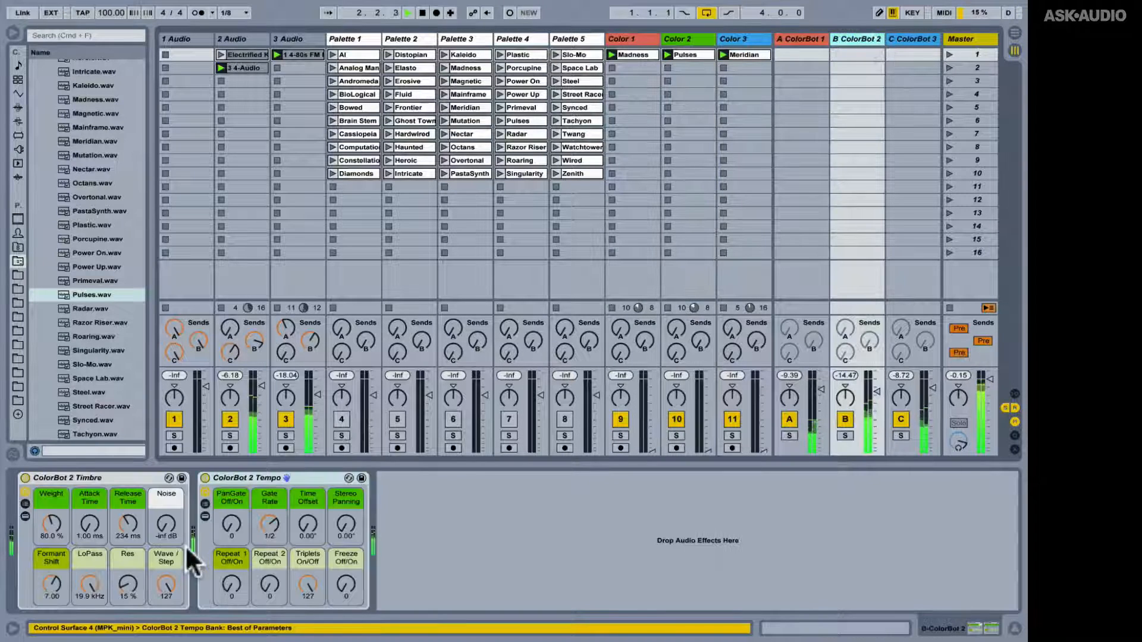
{"action": "left_click_drag", "start_coordinate": [136, 586], "coordinate": [136, 551]}
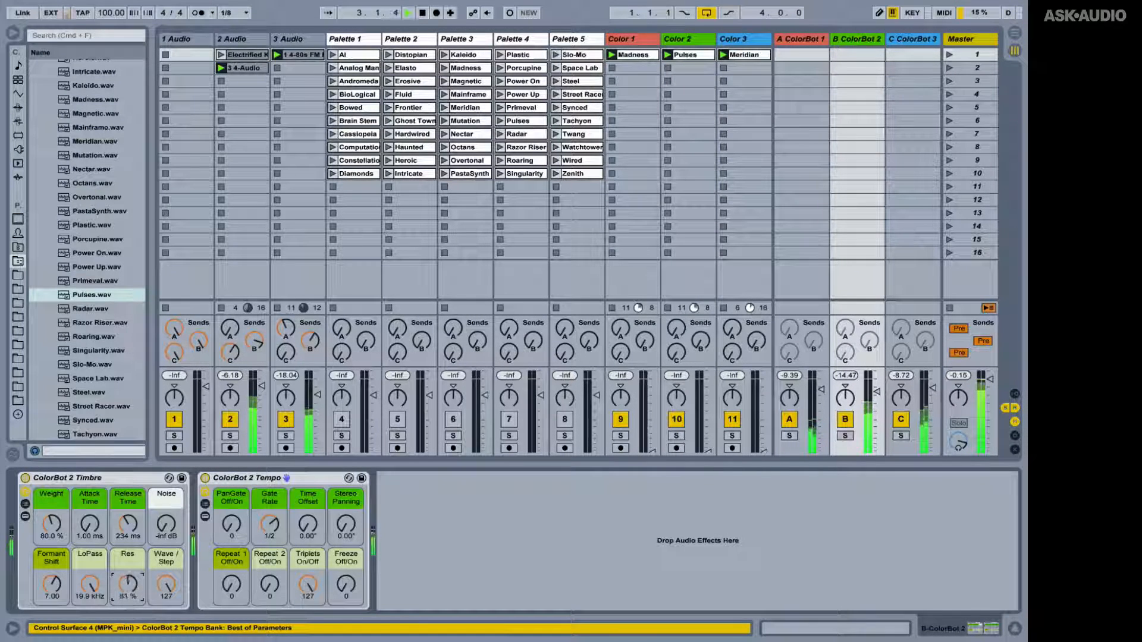
{"action": "left_click", "coordinate": [90, 582]}
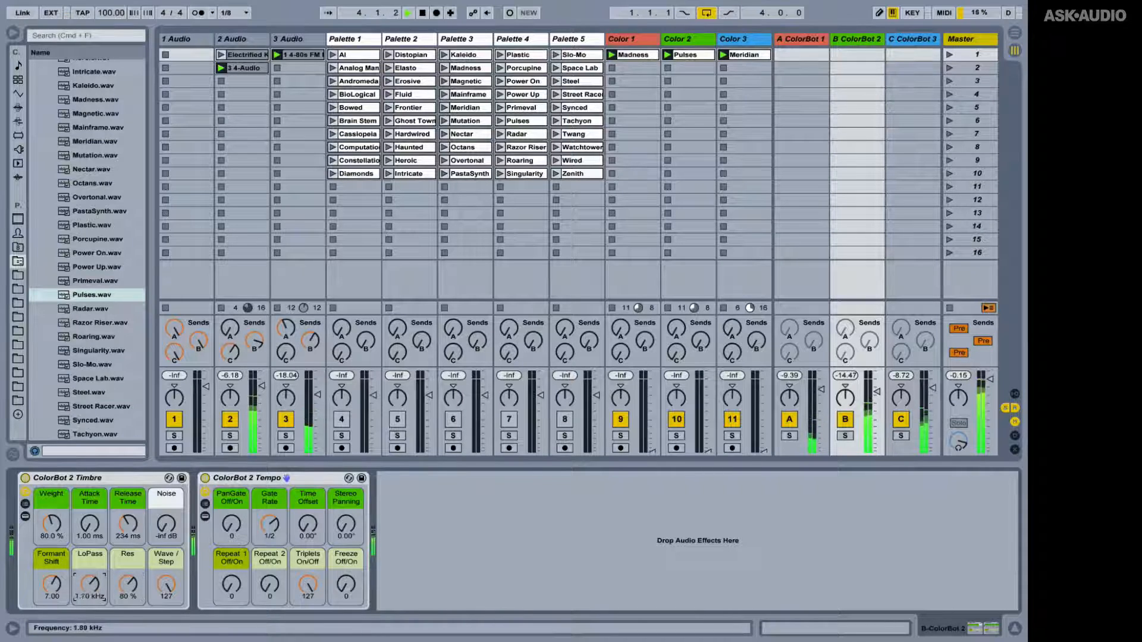
{"action": "left_click_drag", "start_coordinate": [89, 582], "coordinate": [89, 589]}
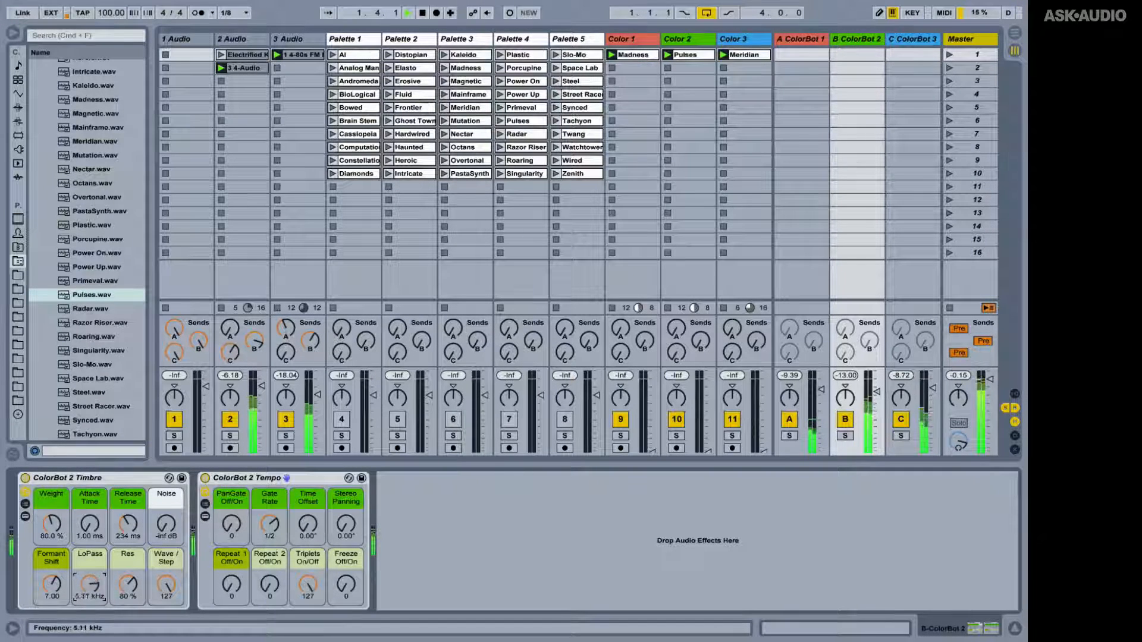
- Review the Master track's Color Bots Mastering chain, from Master Comp 1 and Master EQ through to the Limiter
{"action": "left_click", "coordinate": [978, 36]}
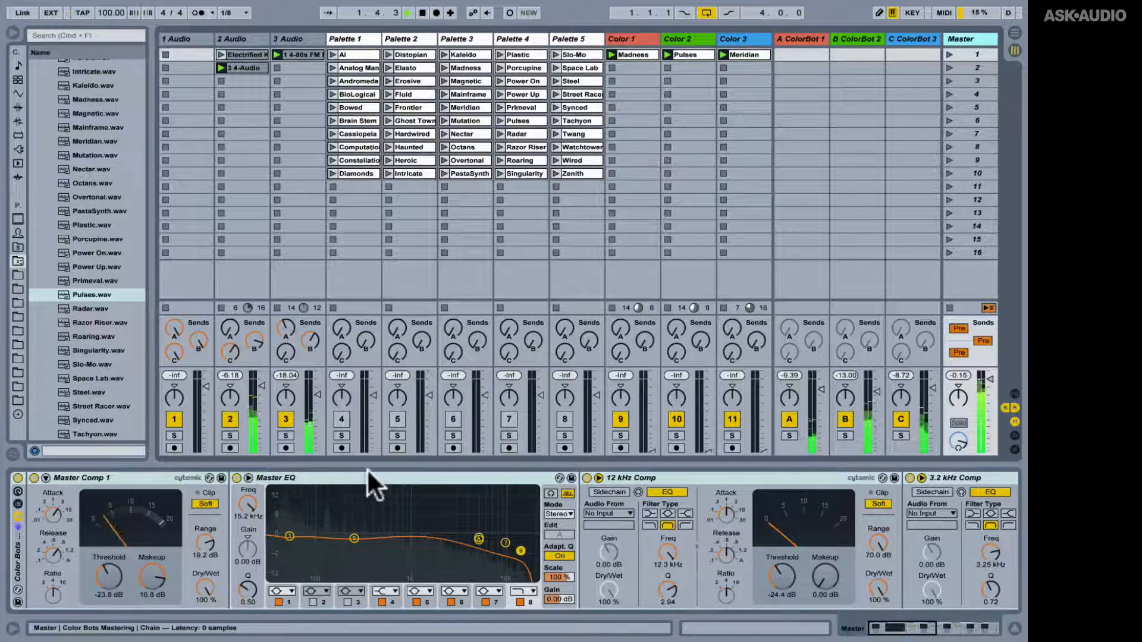
{"action": "scroll", "coordinate": [367, 469], "scroll_direction": "down", "scroll_amount": 8}
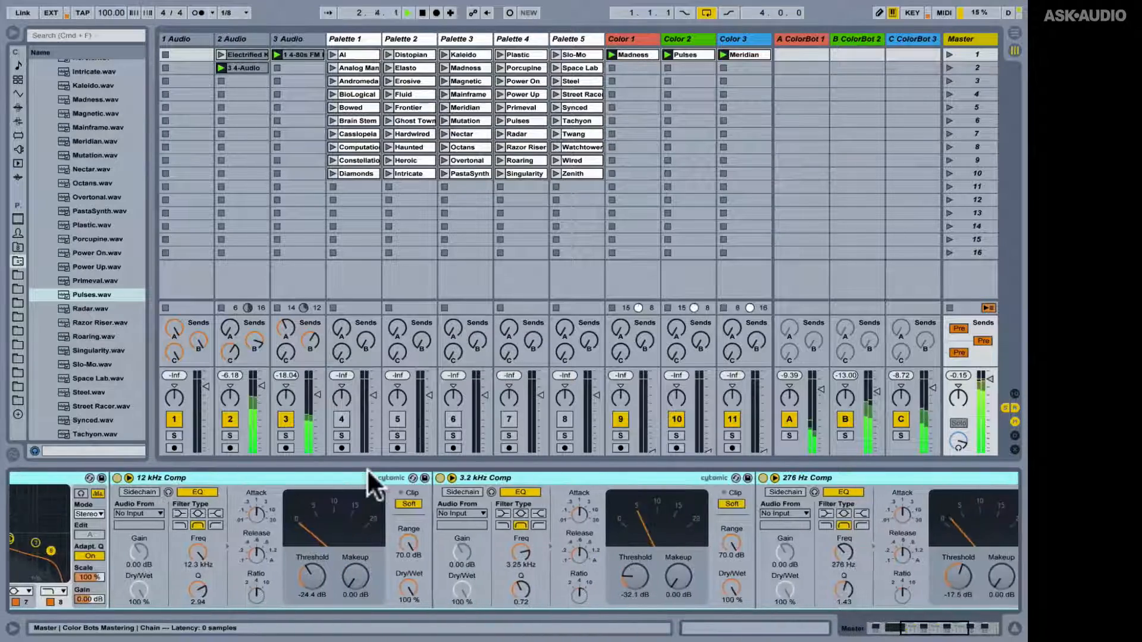
{"action": "scroll", "coordinate": [366, 468], "scroll_direction": "down", "scroll_amount": 8}
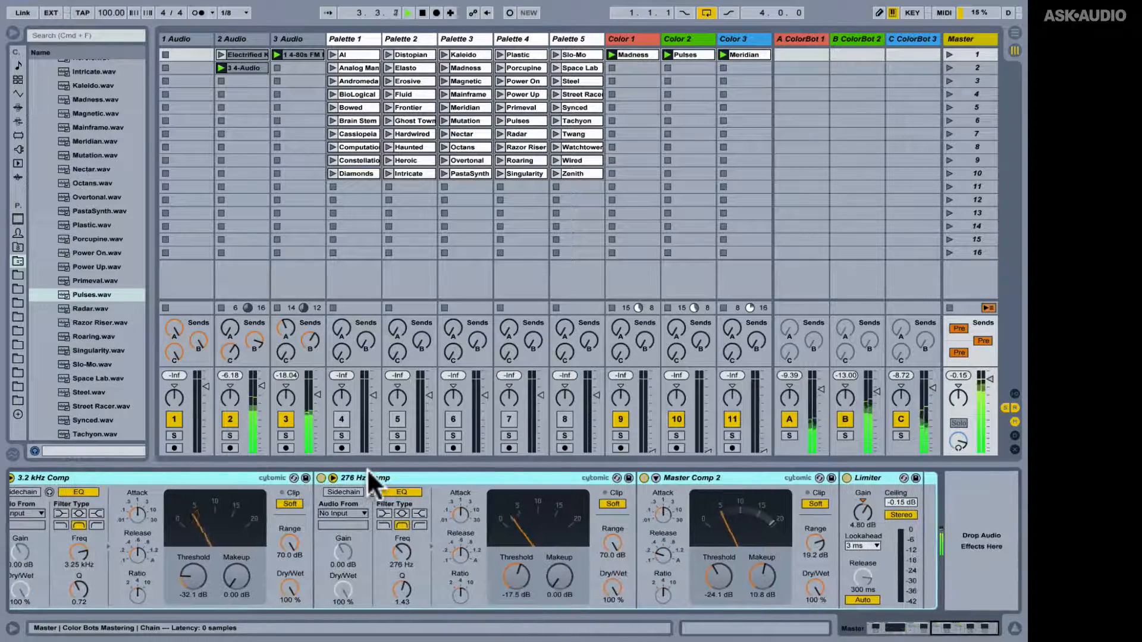
{"action": "scroll", "coordinate": [367, 472], "scroll_direction": "up", "scroll_amount": 6}
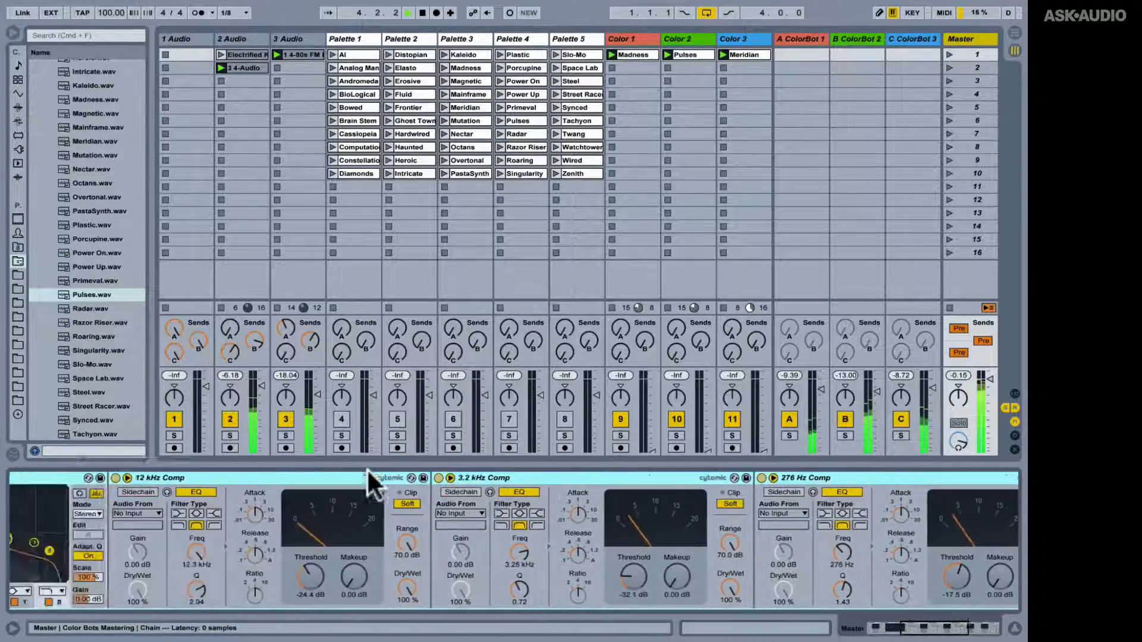
{"action": "scroll", "coordinate": [366, 469], "scroll_direction": "up", "scroll_amount": 4}
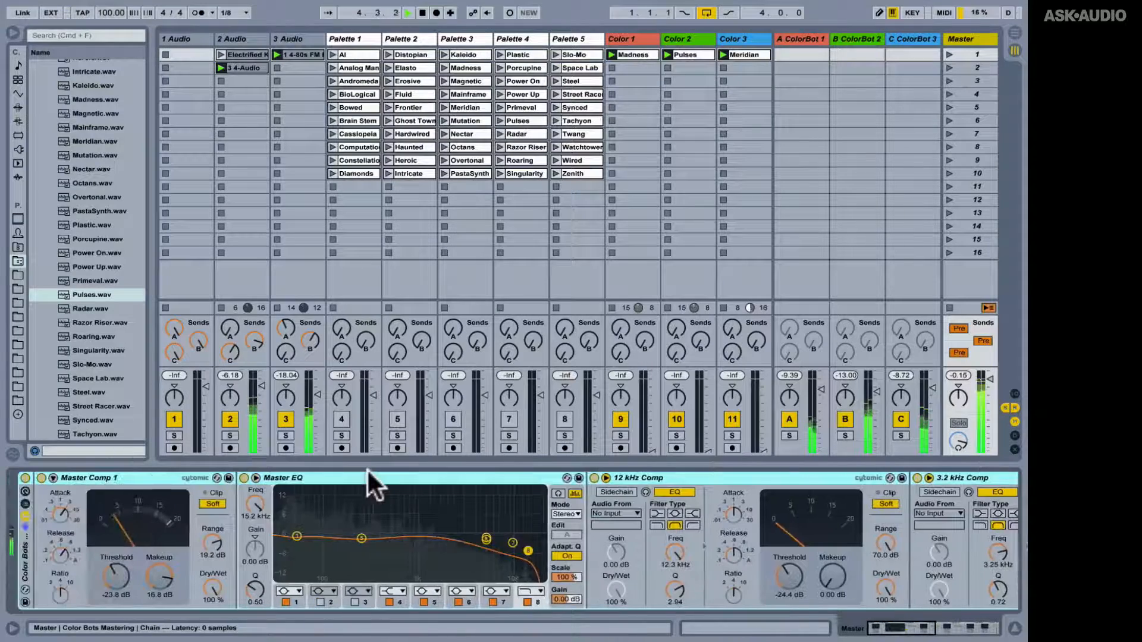
- Step through the ColorBot returns and the Color 3 track, and stop playback with the Palette 1 track selected
{"action": "left_click", "coordinate": [897, 35]}
{"action": "left_click", "coordinate": [855, 32]}
{"action": "left_click", "coordinate": [797, 38]}
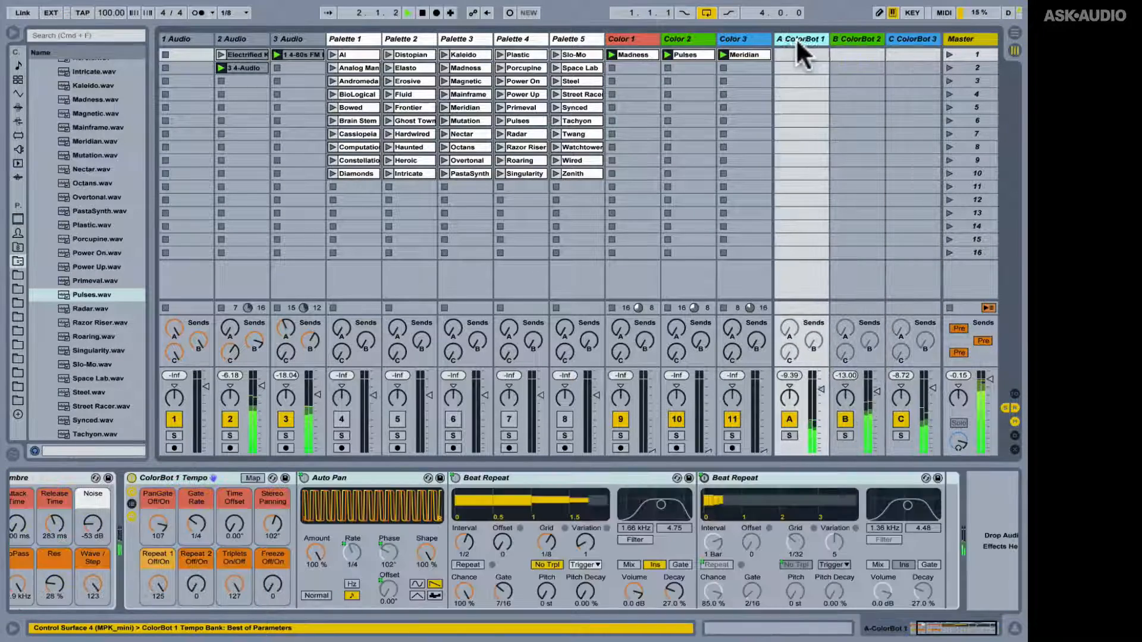
{"action": "left_click", "coordinate": [730, 38]}
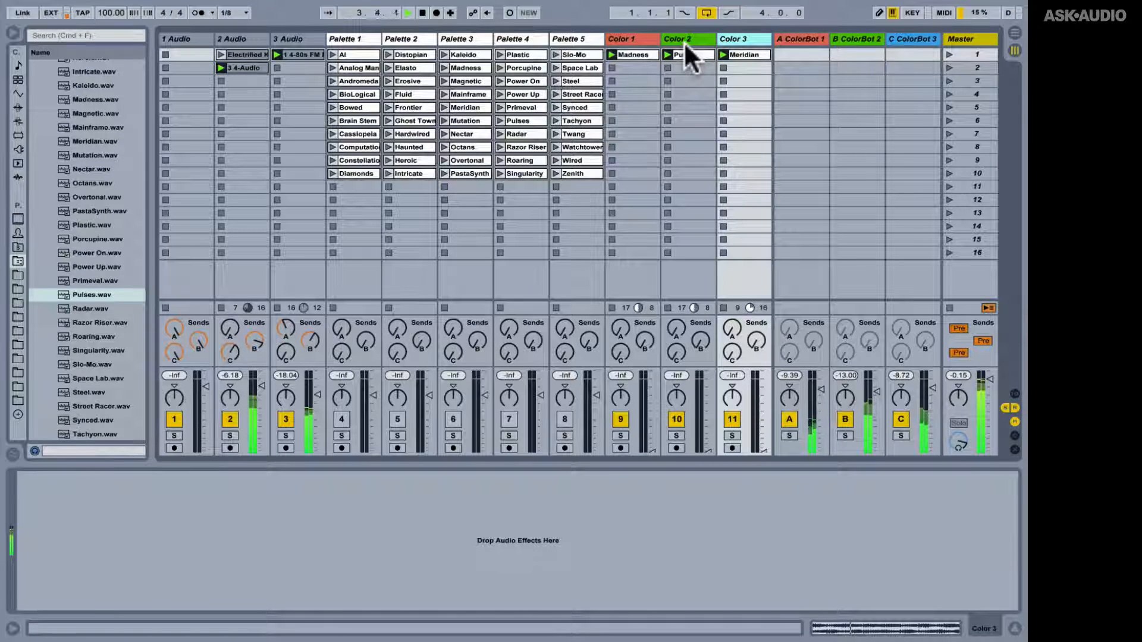
{"action": "key", "text": "space"}
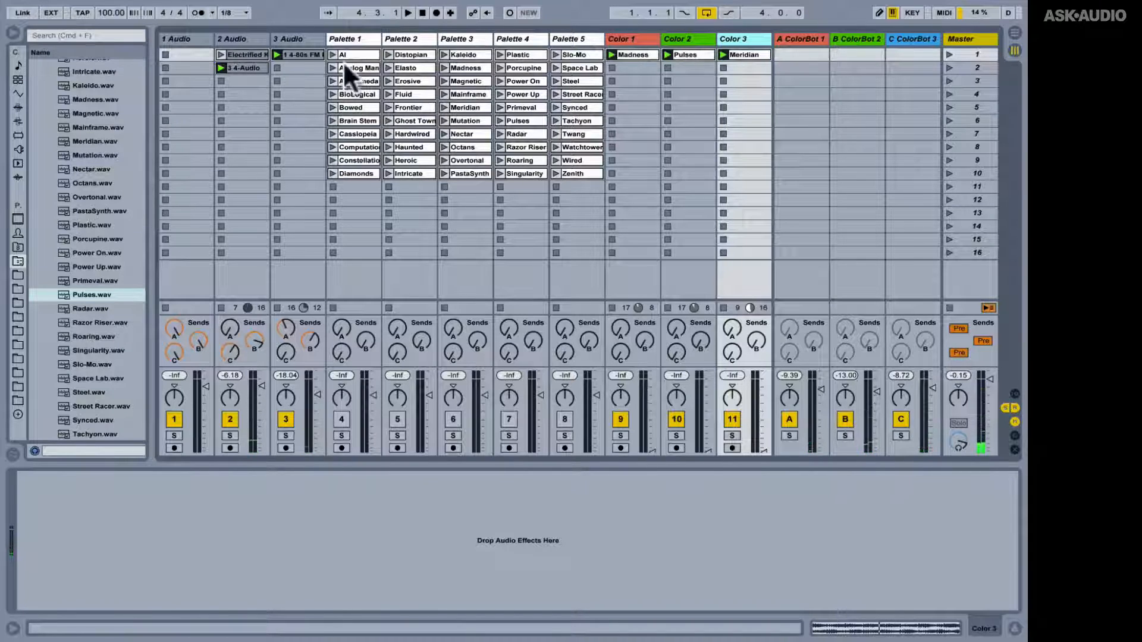
{"action": "left_click", "coordinate": [364, 38]}
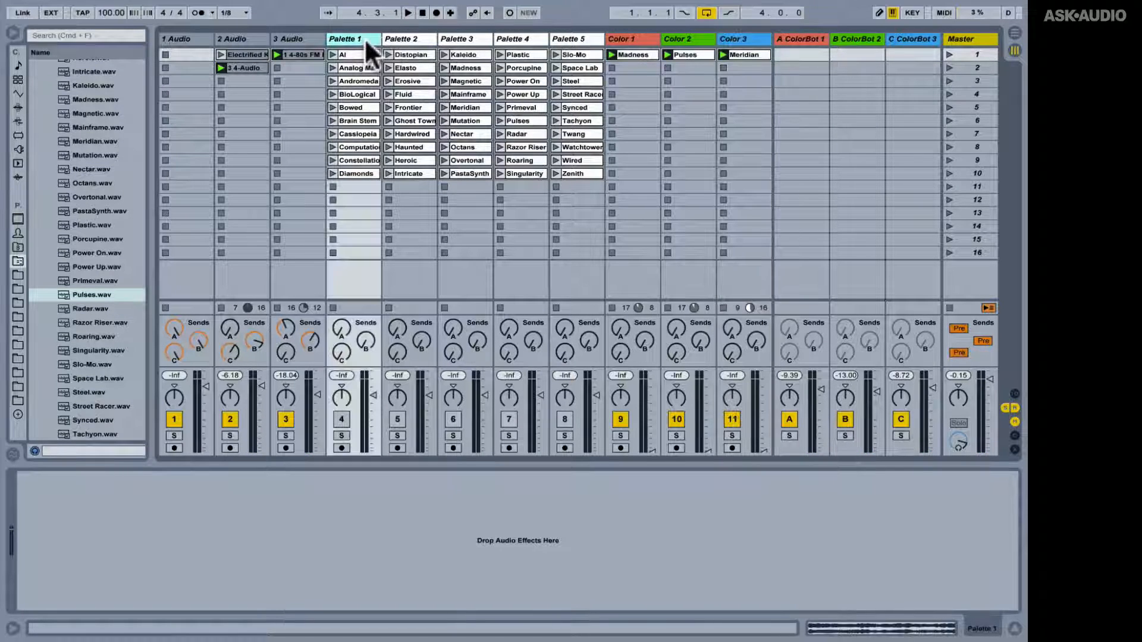
- Audition the Palette 1 clips Computation, Cassiopeia and Constellation with tracks 2 and 3 deactivated and the Palette 1 track activated
{"action": "left_click", "coordinate": [332, 147]}
{"action": "left_click", "coordinate": [286, 420]}
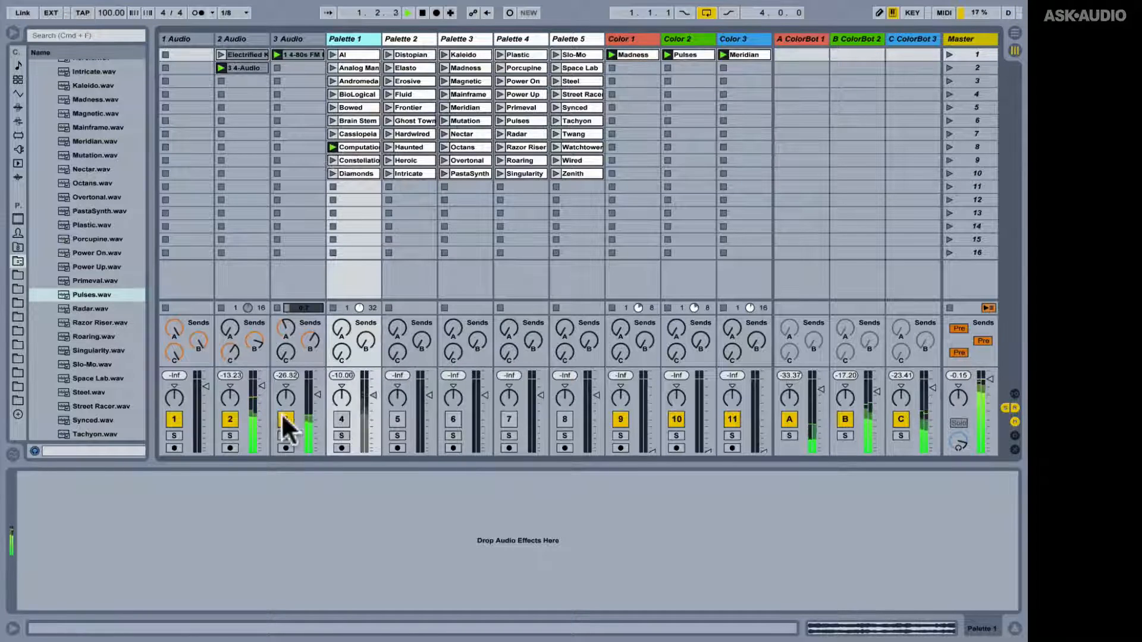
{"action": "left_click", "coordinate": [231, 417]}
{"action": "left_click", "coordinate": [341, 418]}
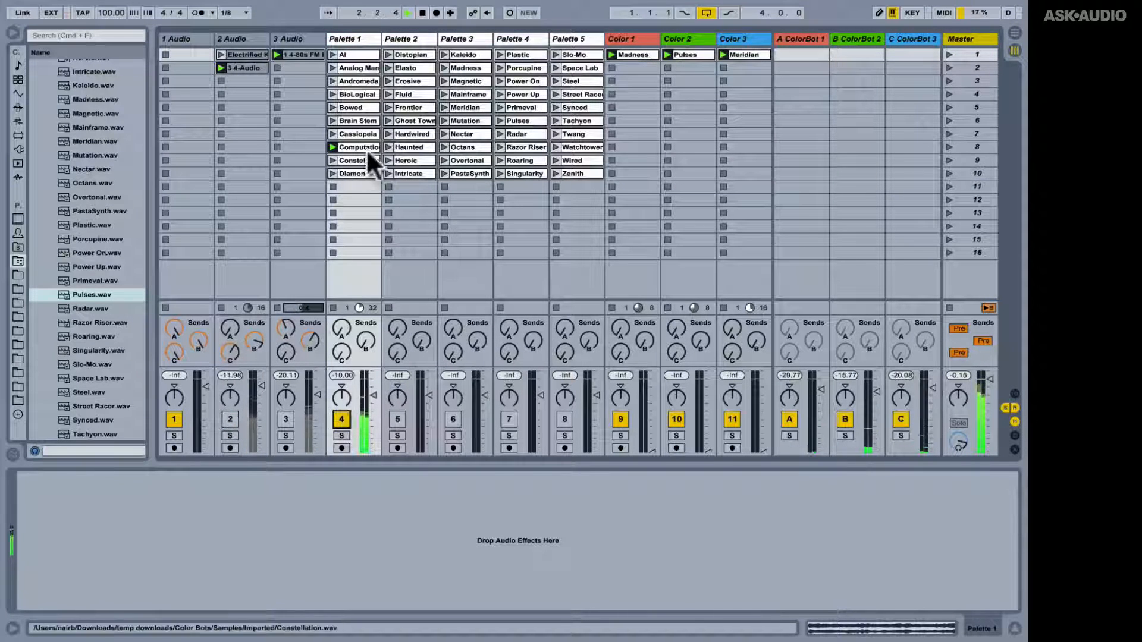
{"action": "left_click", "coordinate": [333, 133]}
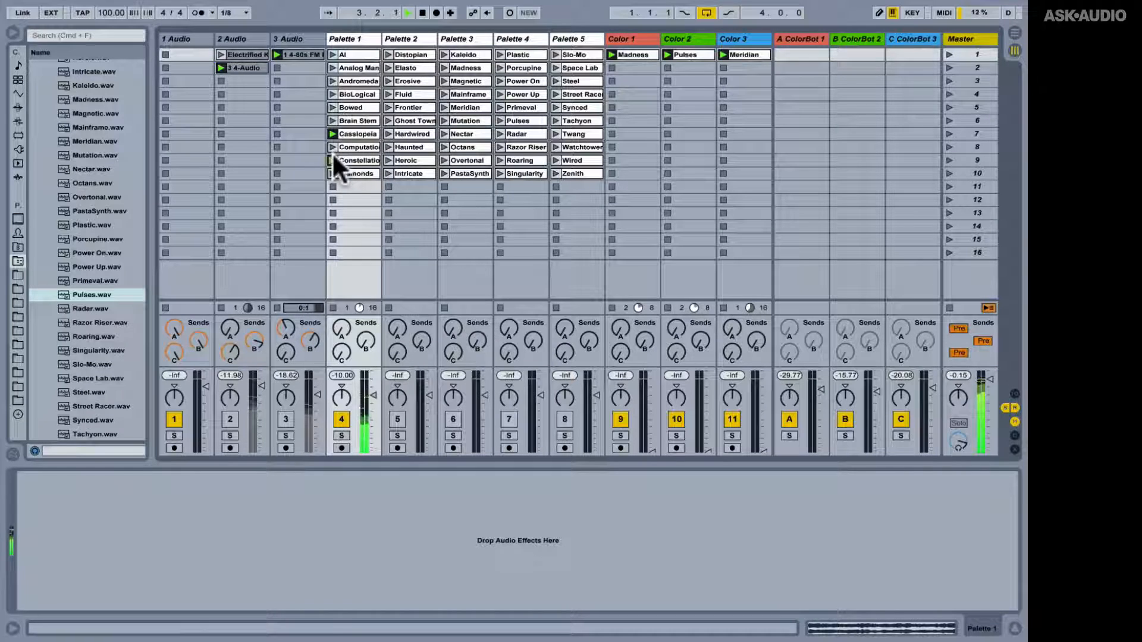
{"action": "left_click", "coordinate": [332, 159]}
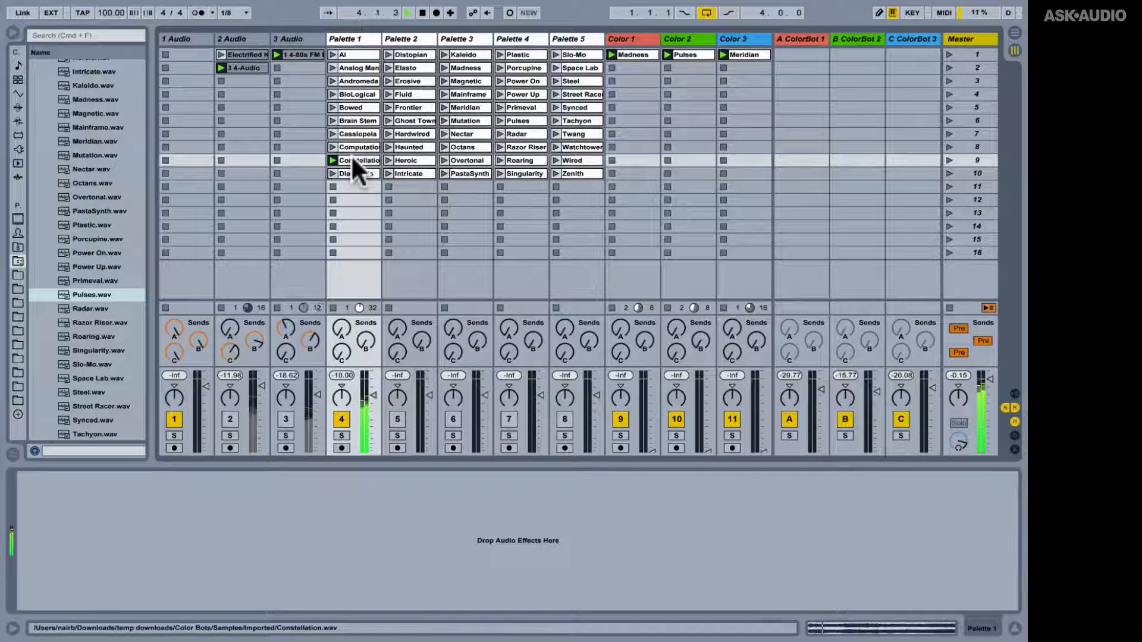
- Insert a new MIDI track after Palette 1 and load the Sampler instrument onto it
{"action": "key", "text": "super+shift+t"}
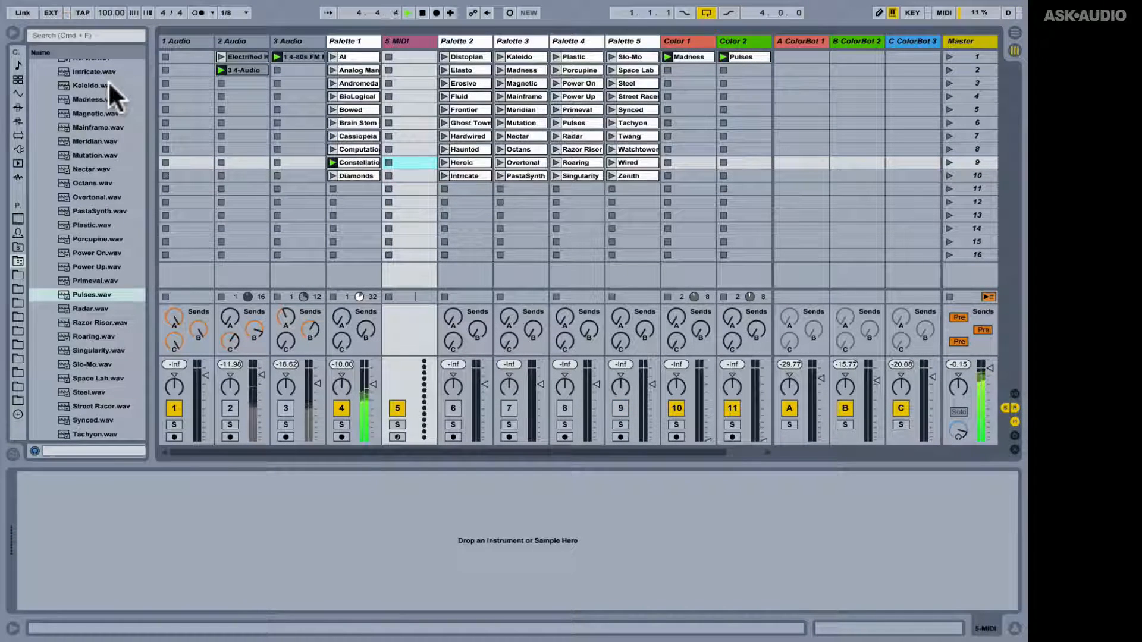
{"action": "key", "text": "super+f"}
{"action": "type", "text": "sampler"}
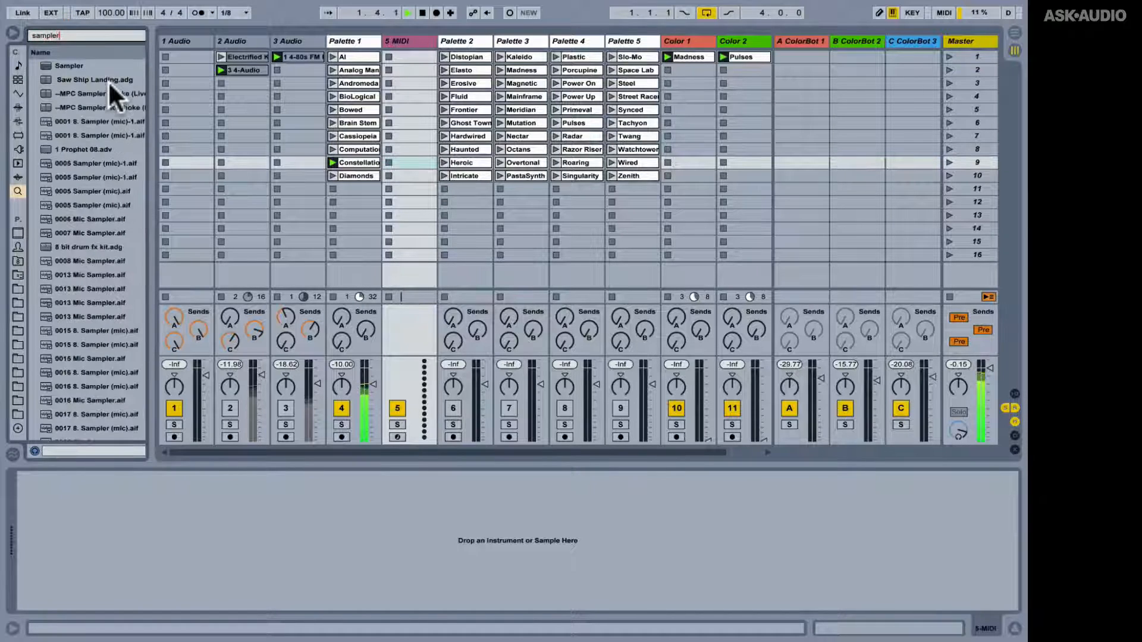
{"action": "key", "text": "Down"}
{"action": "key", "text": "Return"}
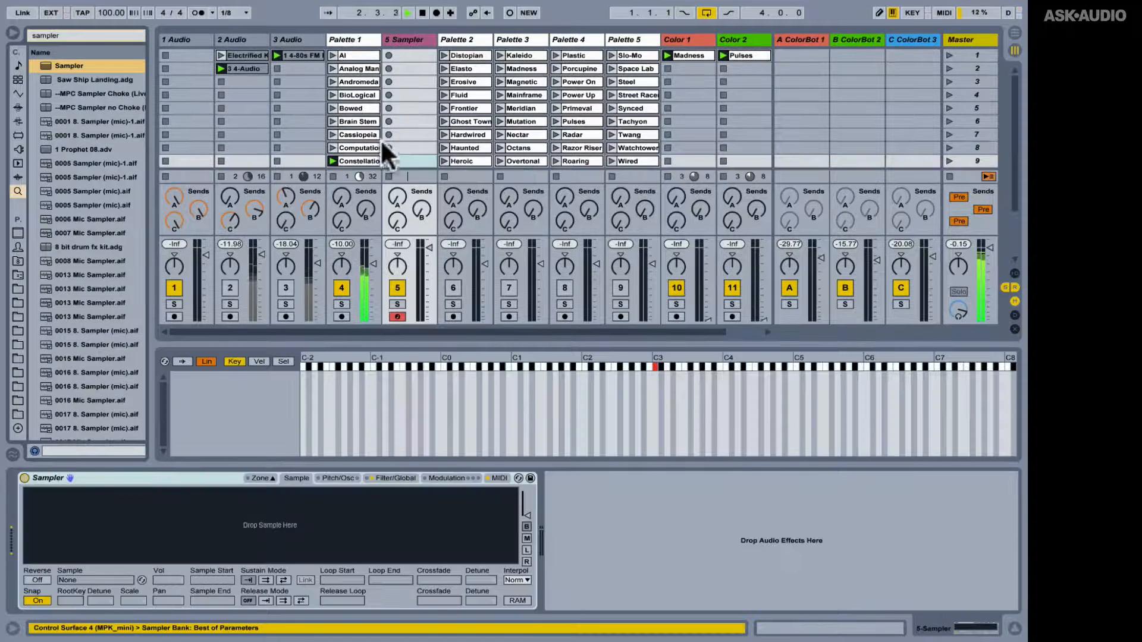
- Load the Constellation clip into Sampler as its sample, and stop the Palette 1 clip and playback
{"action": "left_click_drag", "start_coordinate": [364, 160], "coordinate": [237, 515]}
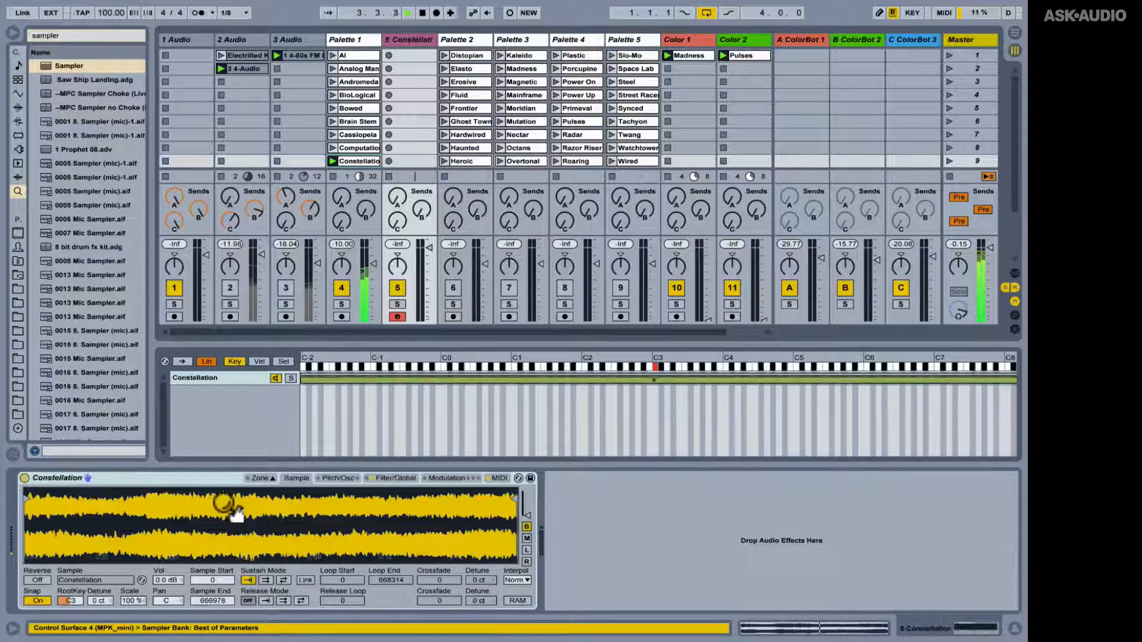
{"action": "left_click", "coordinate": [333, 175]}
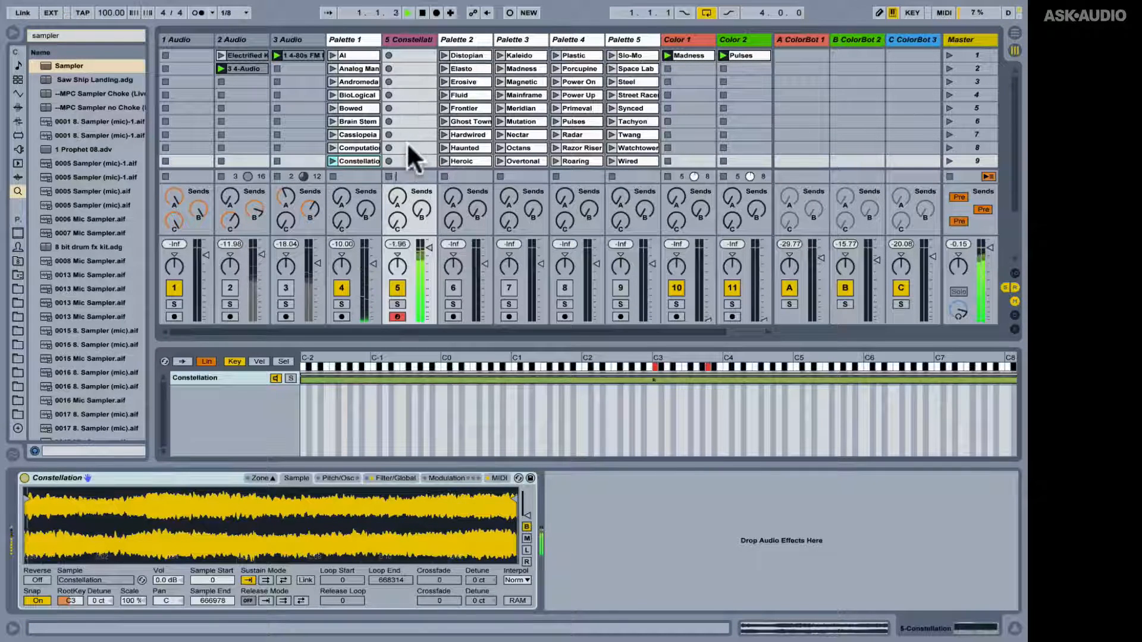
{"action": "key", "text": "space"}
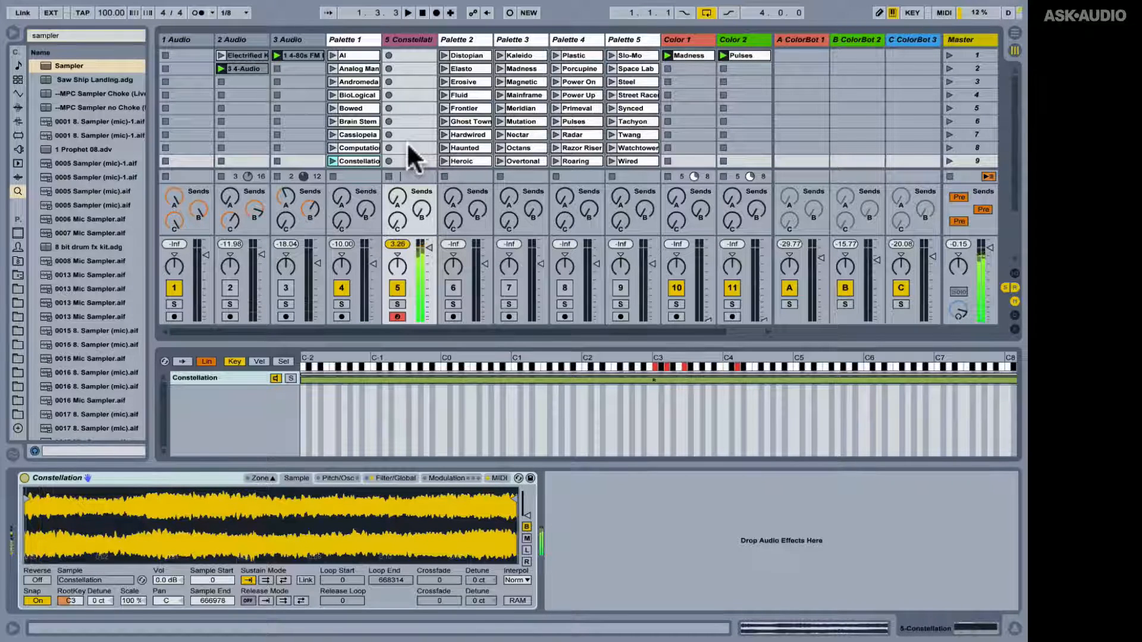
- Lower the computer keyboard octave to C2 and then C1, playing notes of the Constellation sample in each range
{"action": "key", "text": "z"}
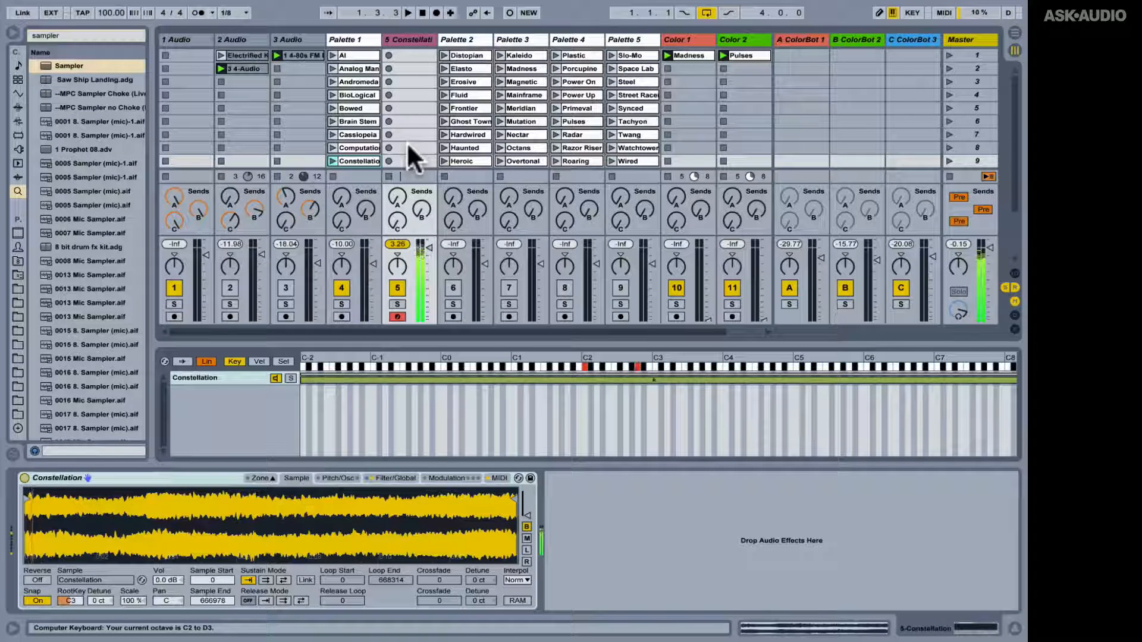
{"action": "key", "text": "g"}
{"action": "key", "text": "d"}
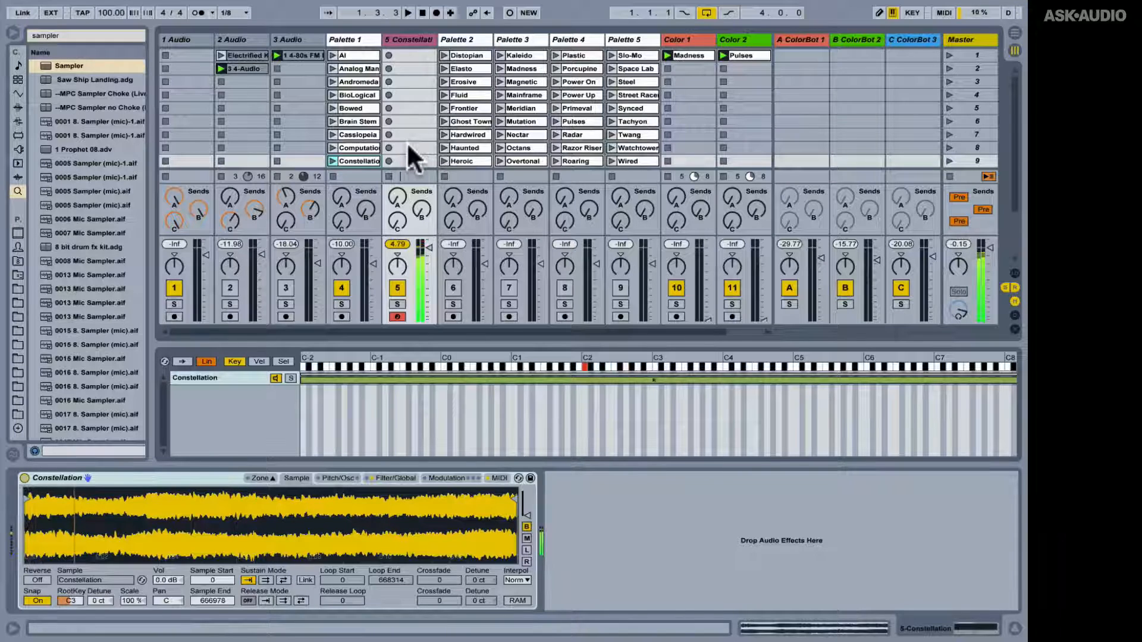
{"action": "key", "text": "z"}
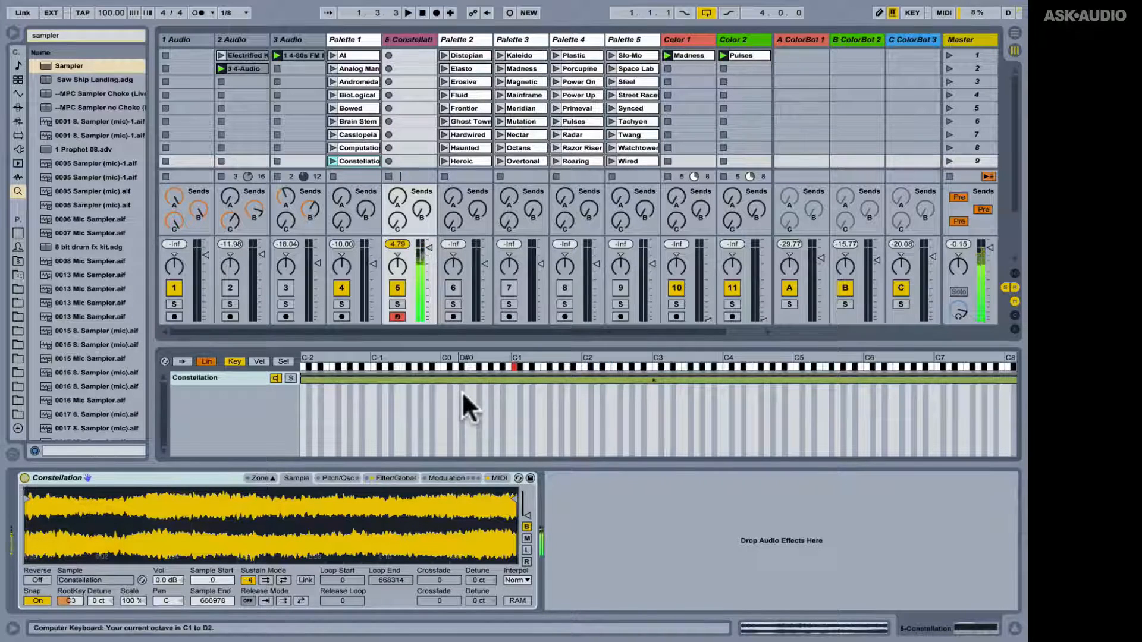
{"action": "key", "text": "a"}
{"action": "key", "text": "d"}
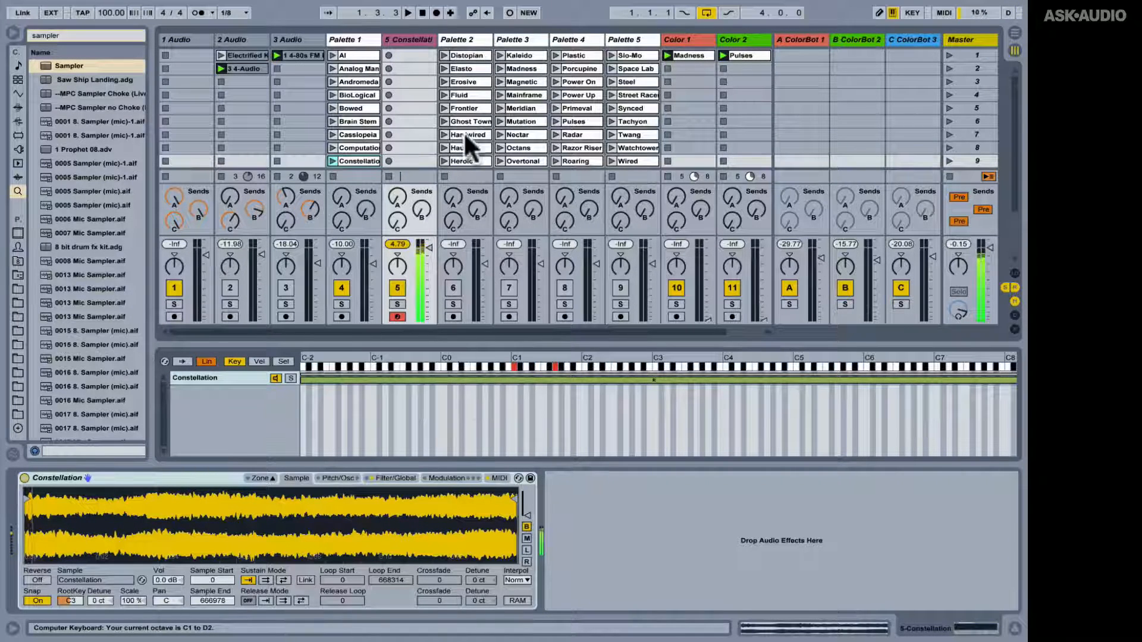
- Replace the Sampler's sample with the Hardwired clip from Palette 2 and play notes one octave higher
{"action": "left_click_drag", "start_coordinate": [462, 131], "coordinate": [225, 548]}
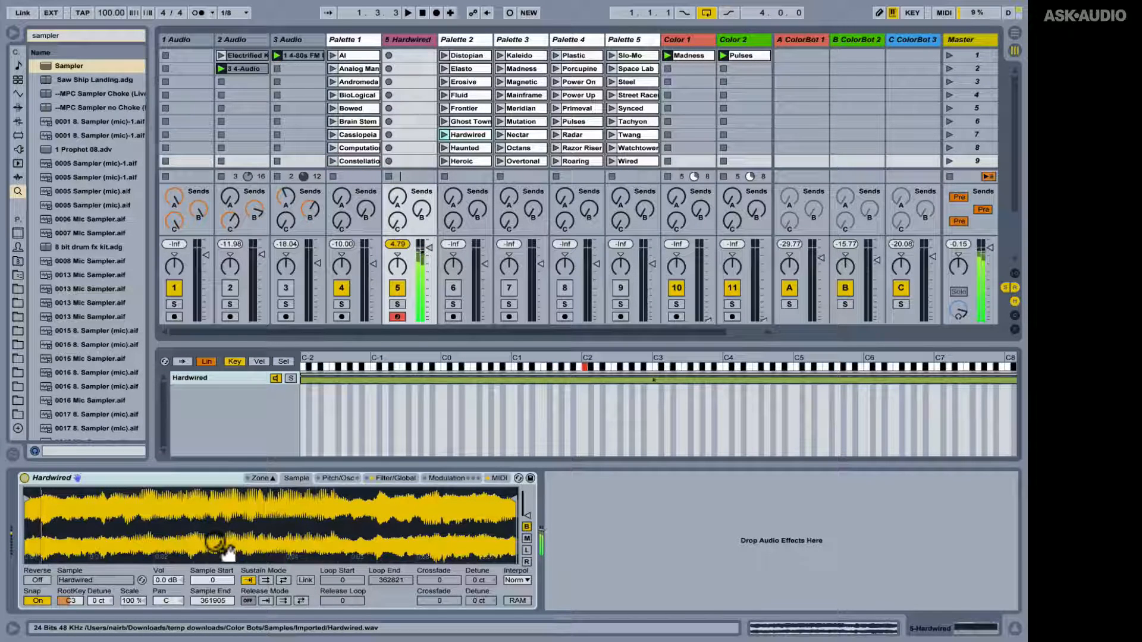
{"action": "key", "text": "x"}
{"action": "key", "text": "k"}
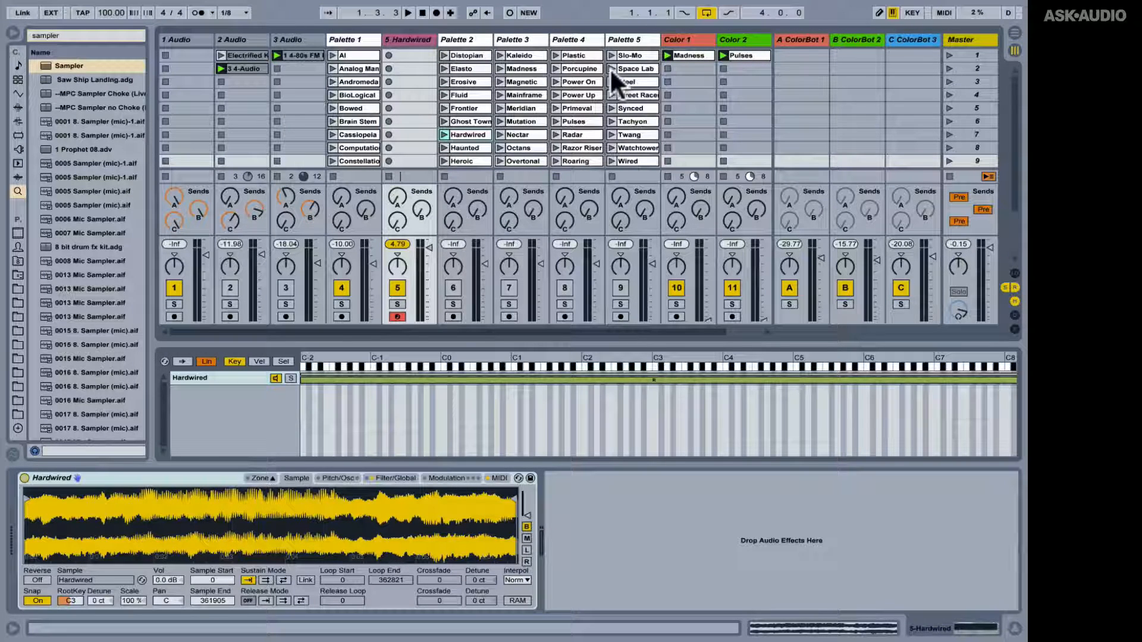
- Deactivate the Sampler and Palette 1 tracks, reactivate audio tracks 2 and 3, and start playback
{"action": "left_click", "coordinate": [398, 284]}
{"action": "left_click", "coordinate": [343, 287]}
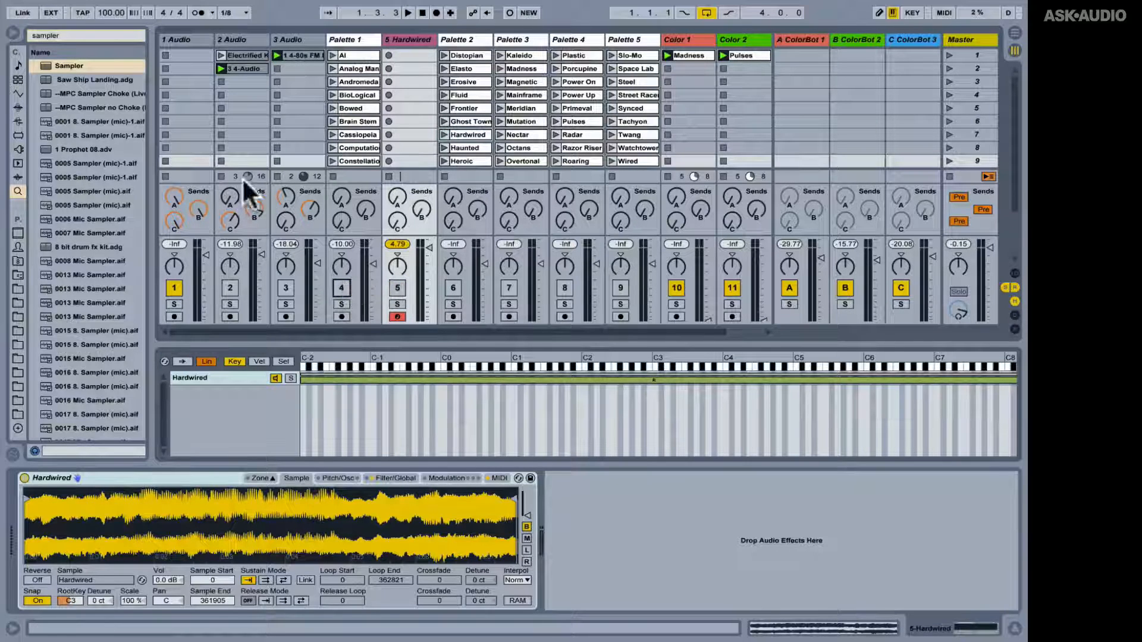
{"action": "left_click", "coordinate": [234, 286]}
{"action": "left_click", "coordinate": [287, 286]}
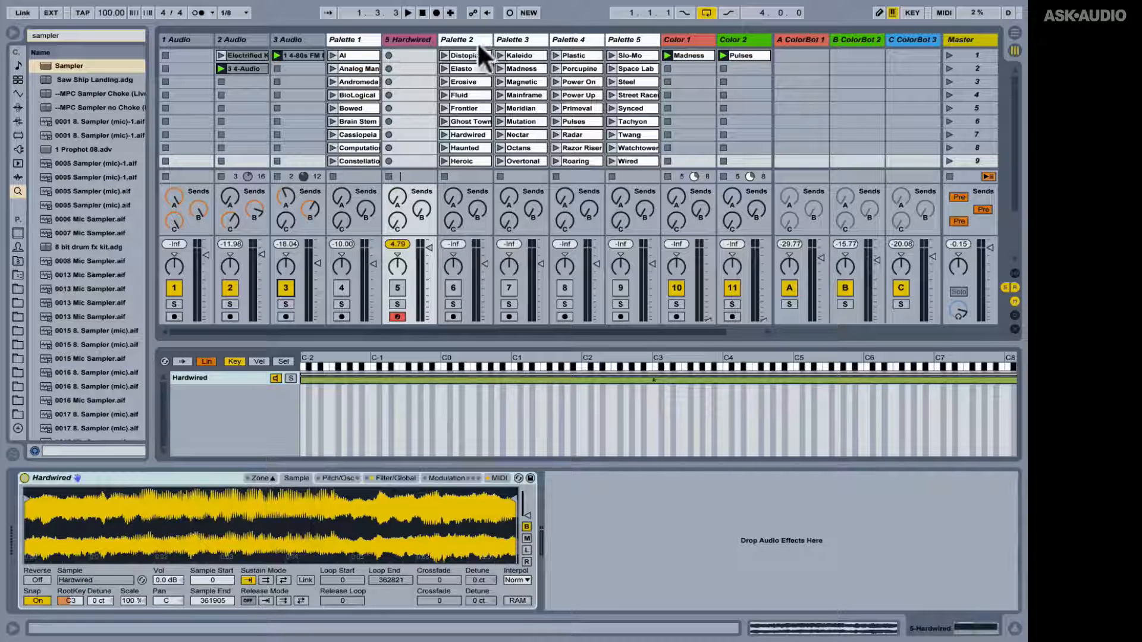
{"action": "key", "text": "space"}
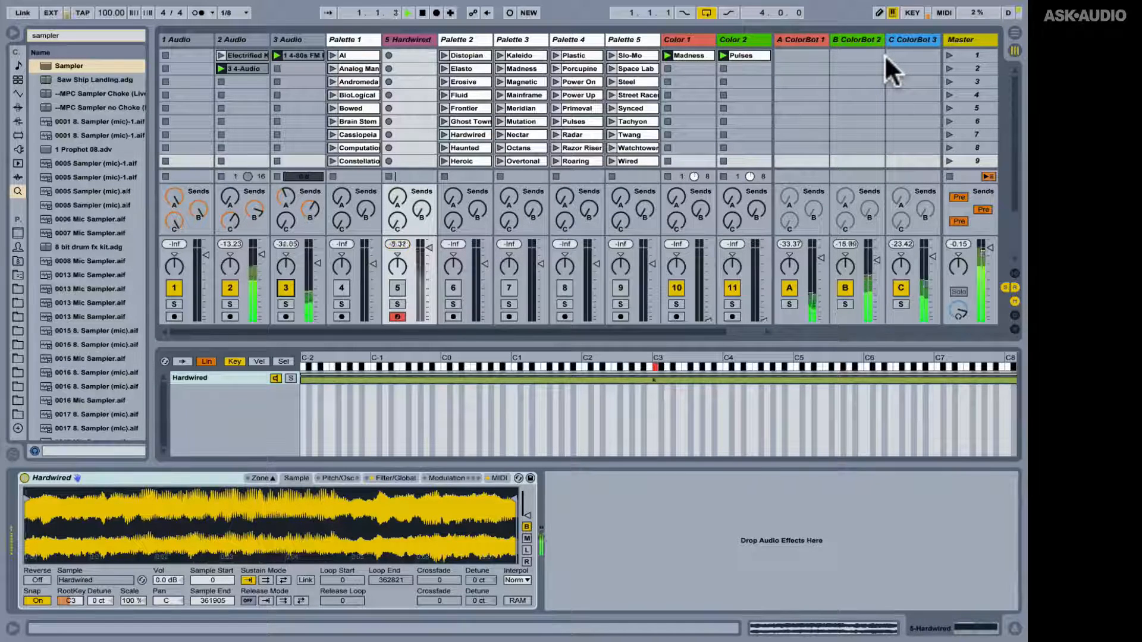